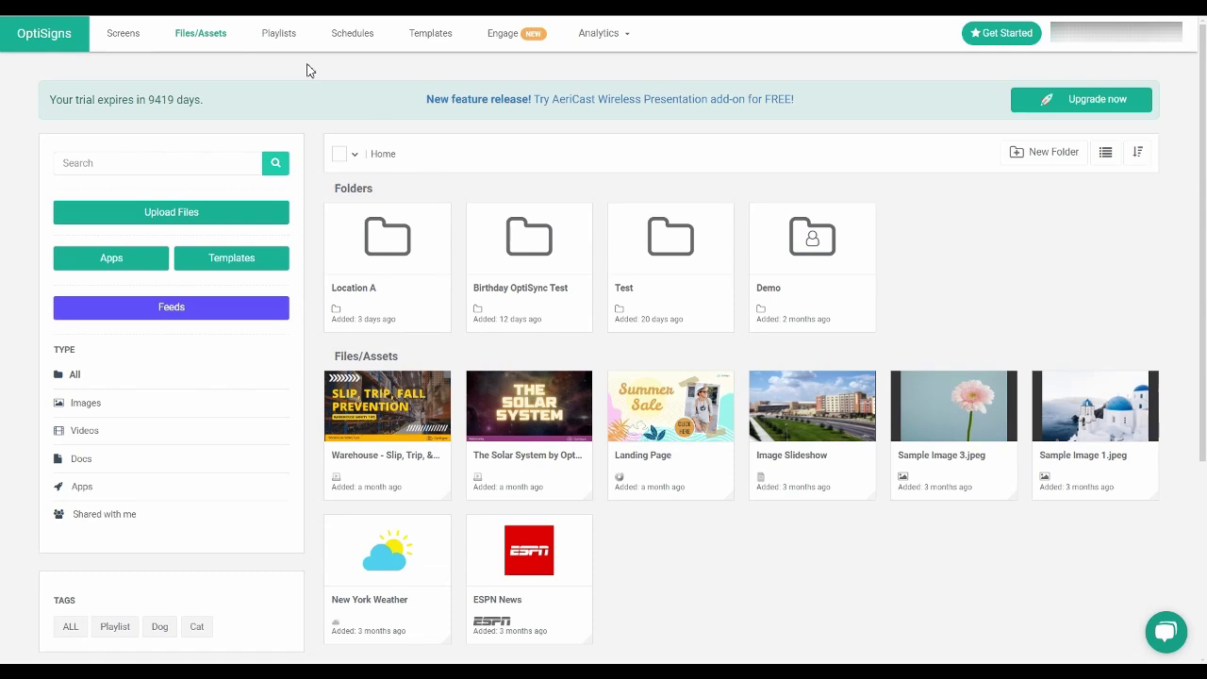
# Switch to the Playlists page, showing Sample Playlist with 3 items totaling 100 seconds.
pyautogui.click(289, 48)
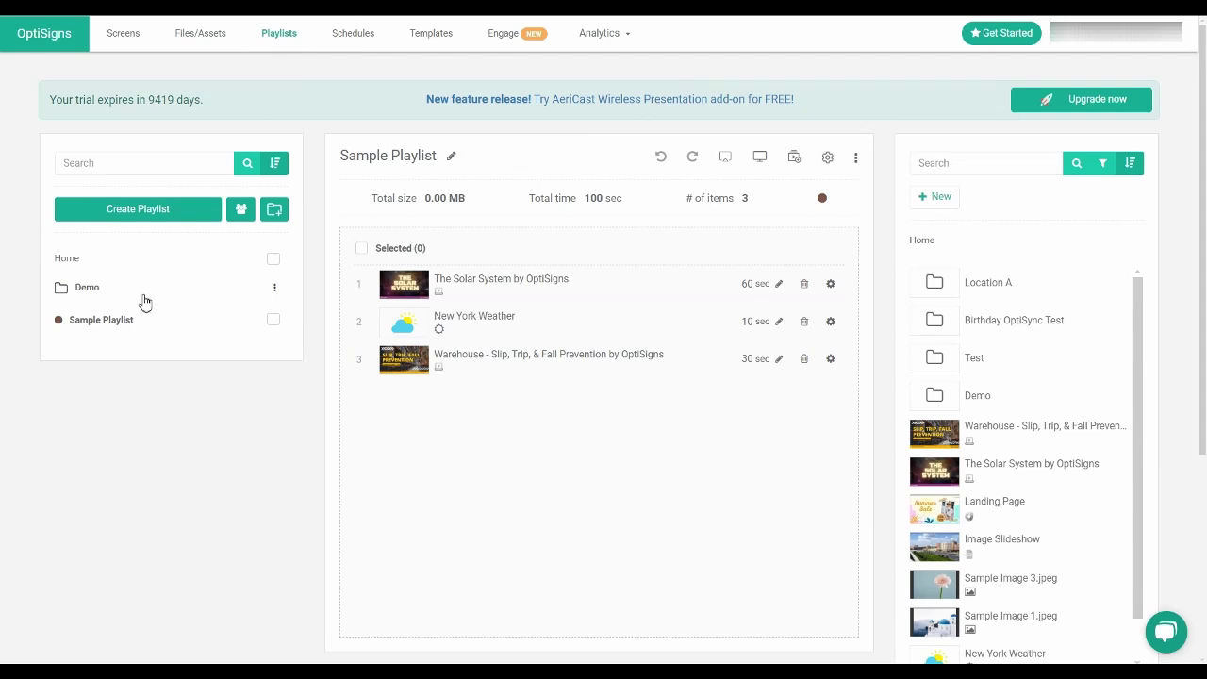
# Create a new playlist titled 'Lobby TV Playlist', then view the Shared with me list.
pyautogui.click(152, 228)
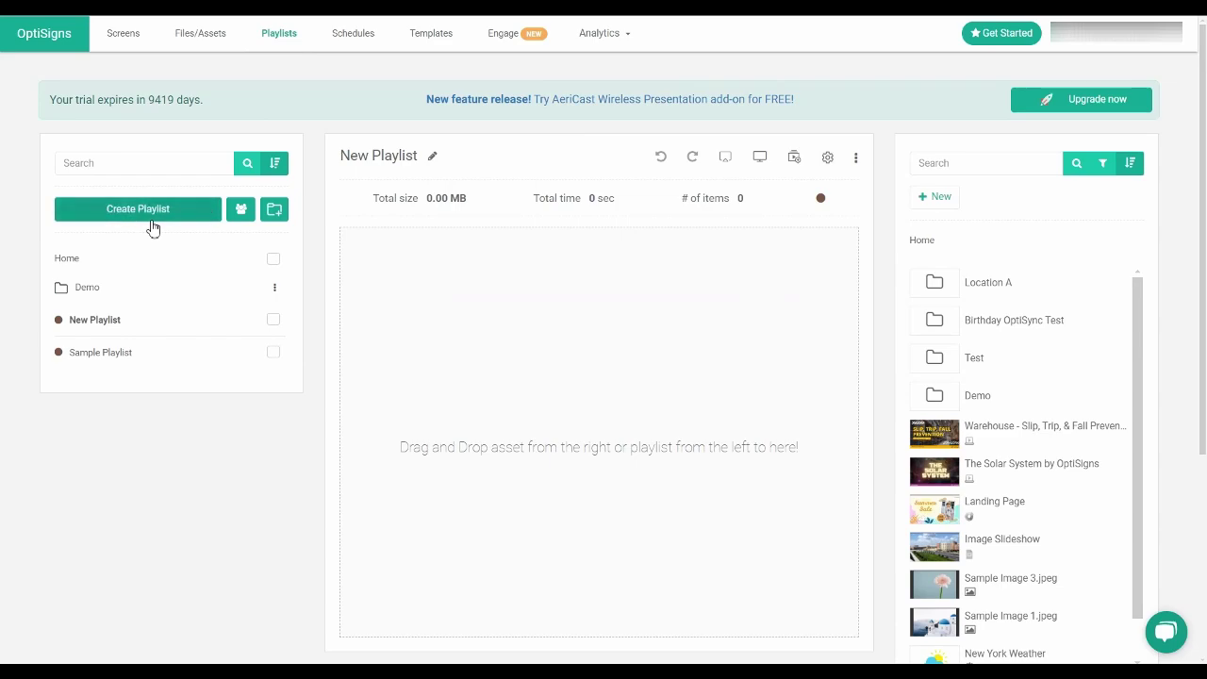
pyautogui.click(432, 161)
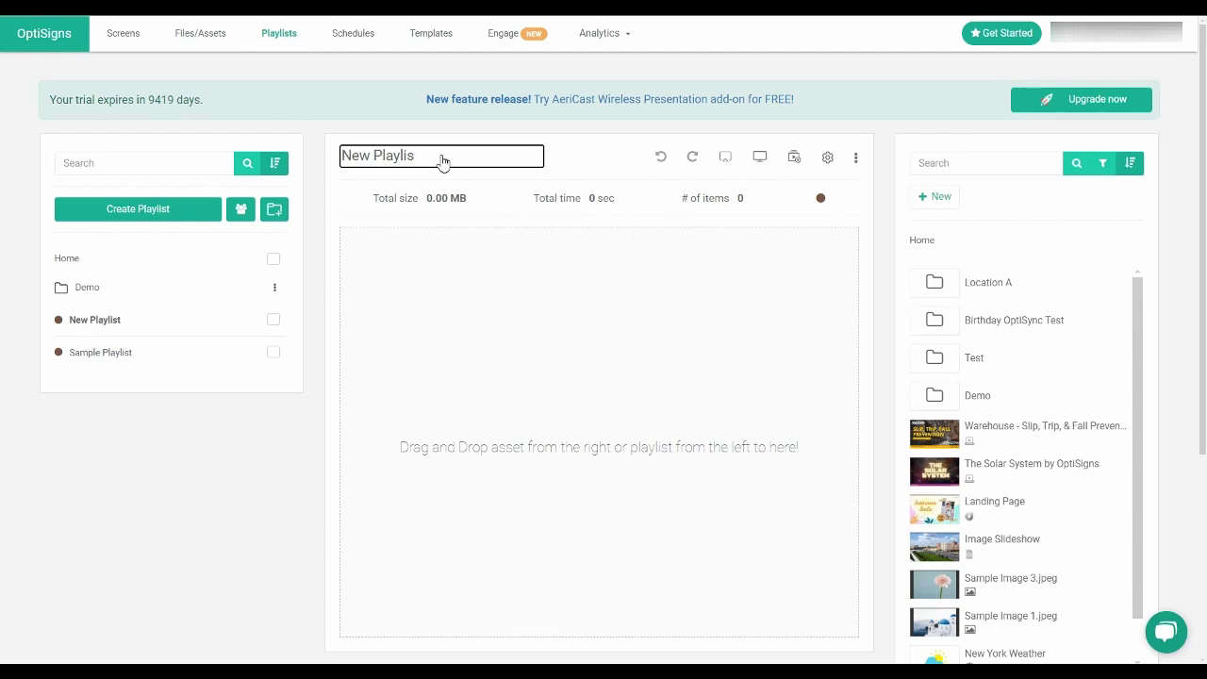
pyautogui.press('BackSpace')
pyautogui.press('BackSpace')
pyautogui.press('BackSpace')
pyautogui.press('BackSpace')
pyautogui.press('BackSpace')
pyautogui.press('BackSpace')
pyautogui.press('BackSpace')
pyautogui.press('BackSpace')
pyautogui.press('BackSpace')
pyautogui.press('BackSpace')
pyautogui.press('BackSpace')
pyautogui.write('Lobby TV Playlist')
pyautogui.press('Return')
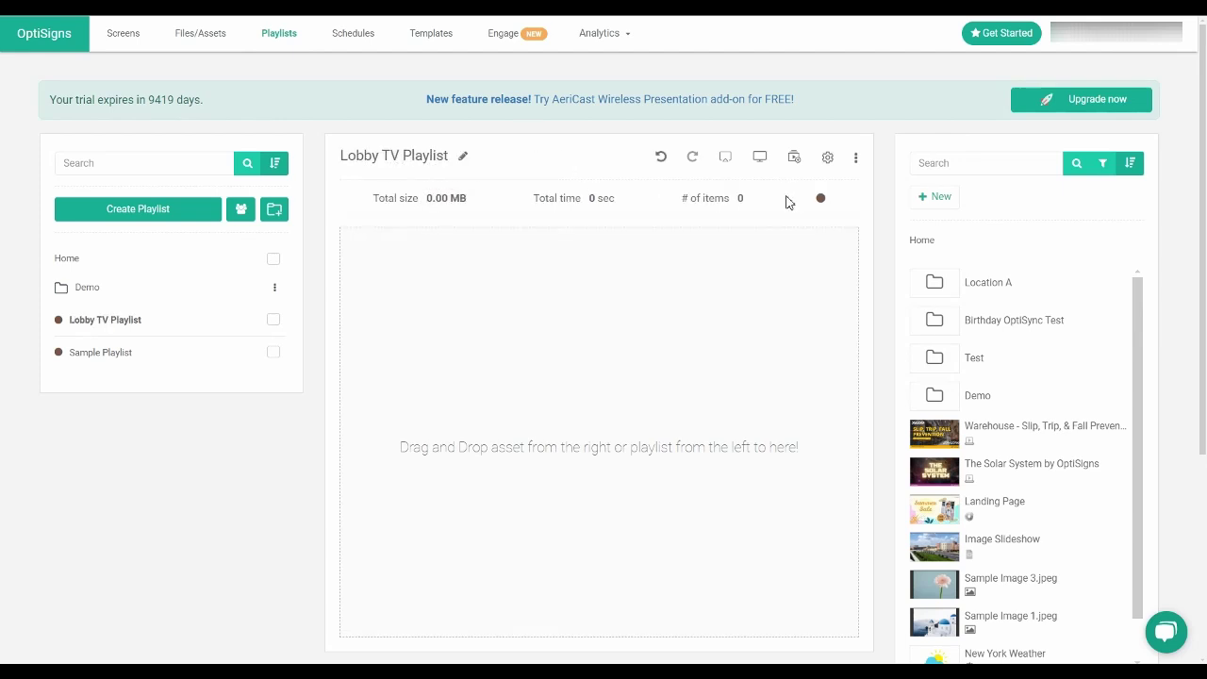
pyautogui.click(239, 216)
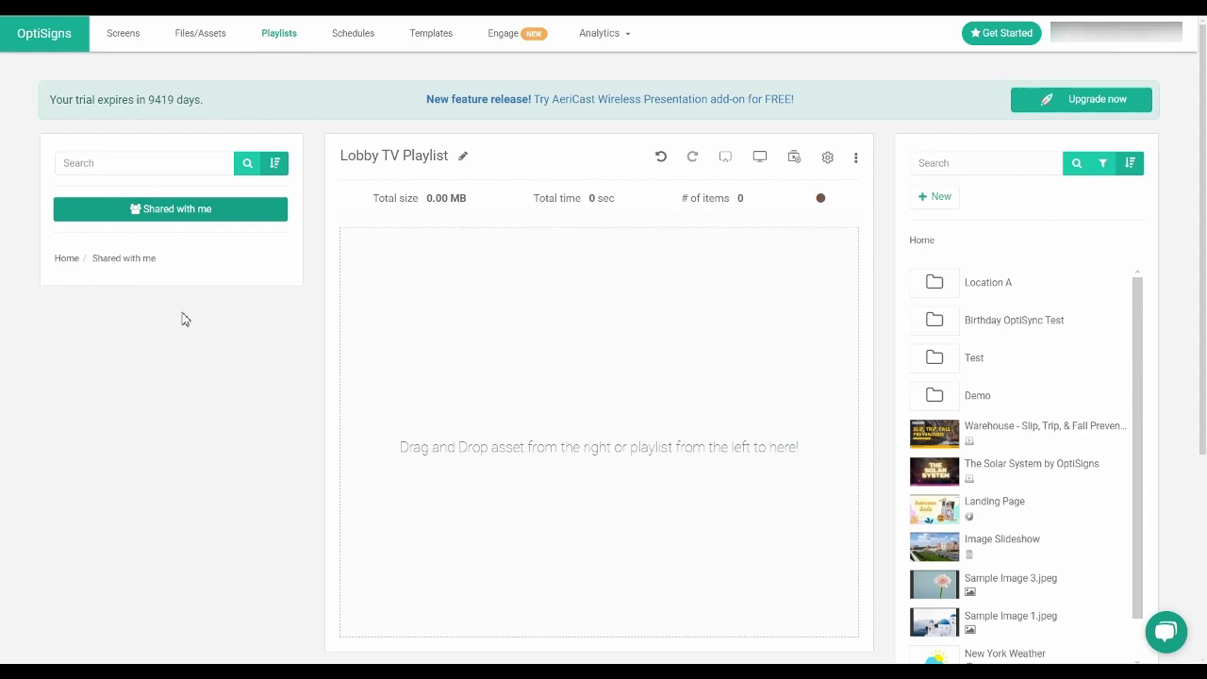
# Return to the full playlist list and create a folder named 'Front Lobby'.
pyautogui.click(71, 261)
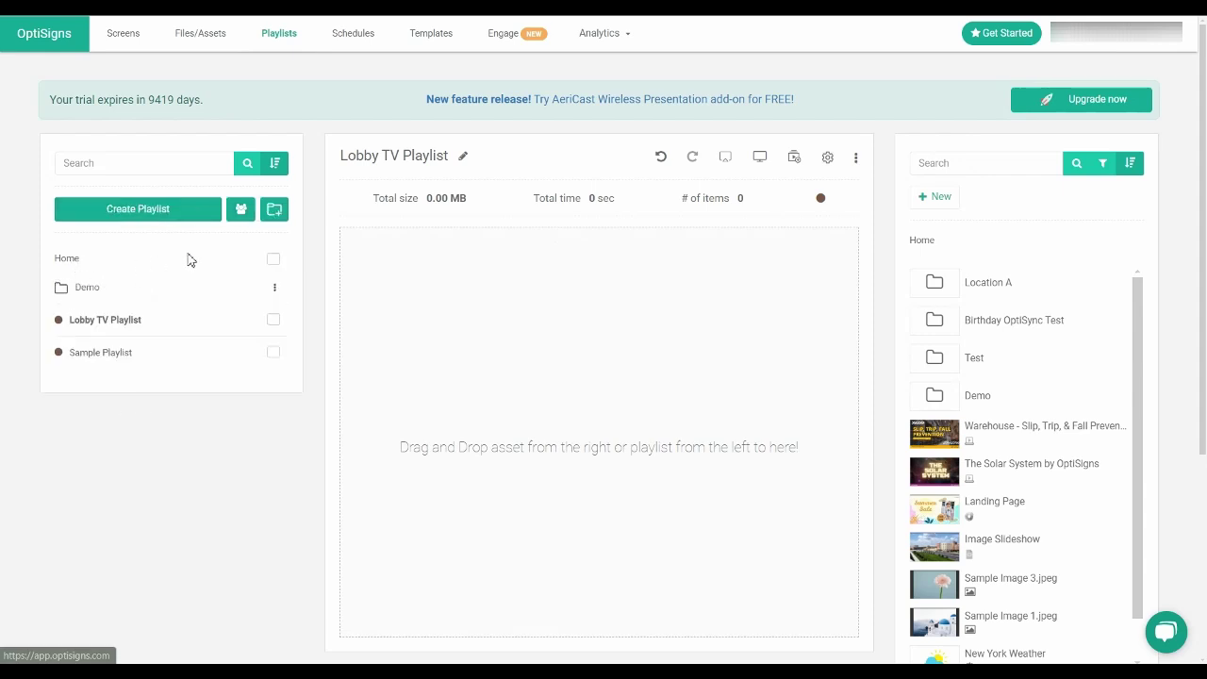
pyautogui.click(275, 216)
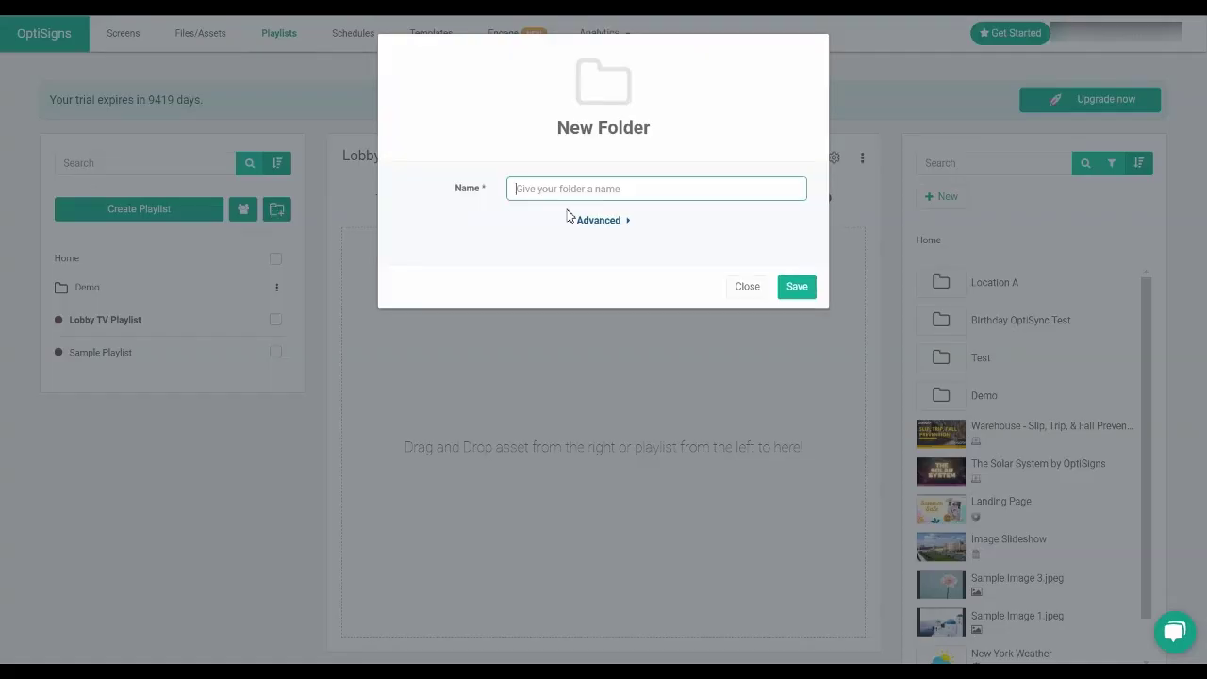
pyautogui.write('Front Lobby')
pyautogui.click(799, 288)
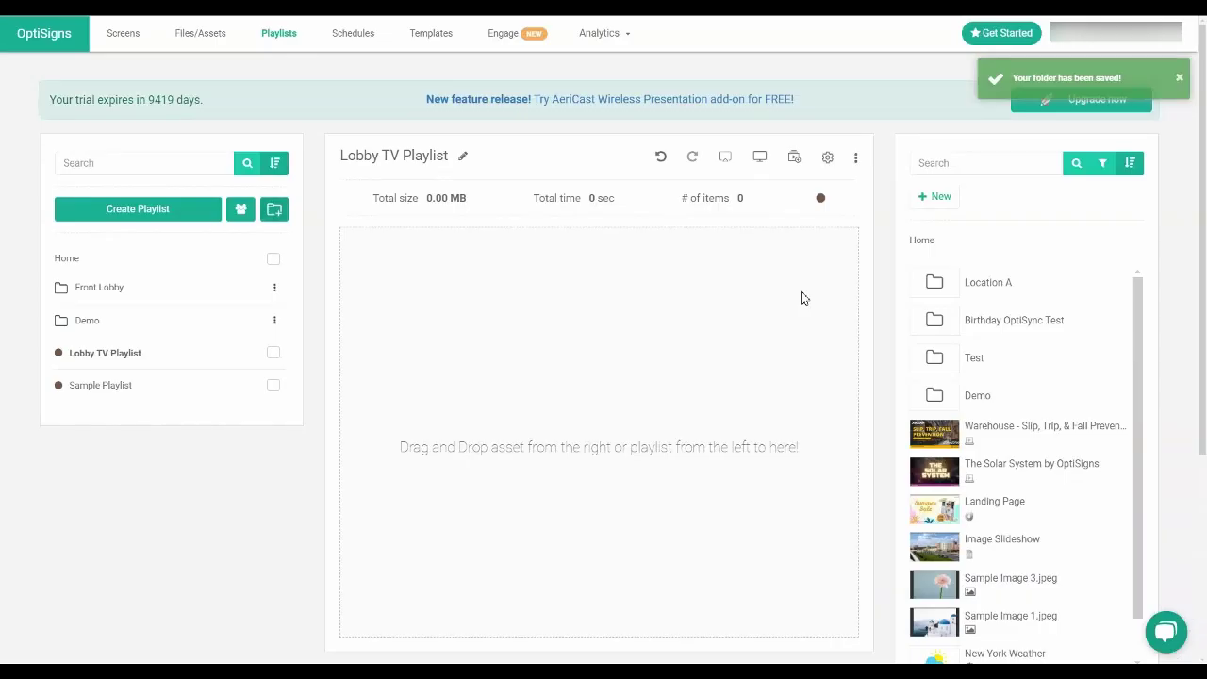
# Move Lobby TV Playlist into the Front Lobby folder and check it there.
pyautogui.click(272, 355)
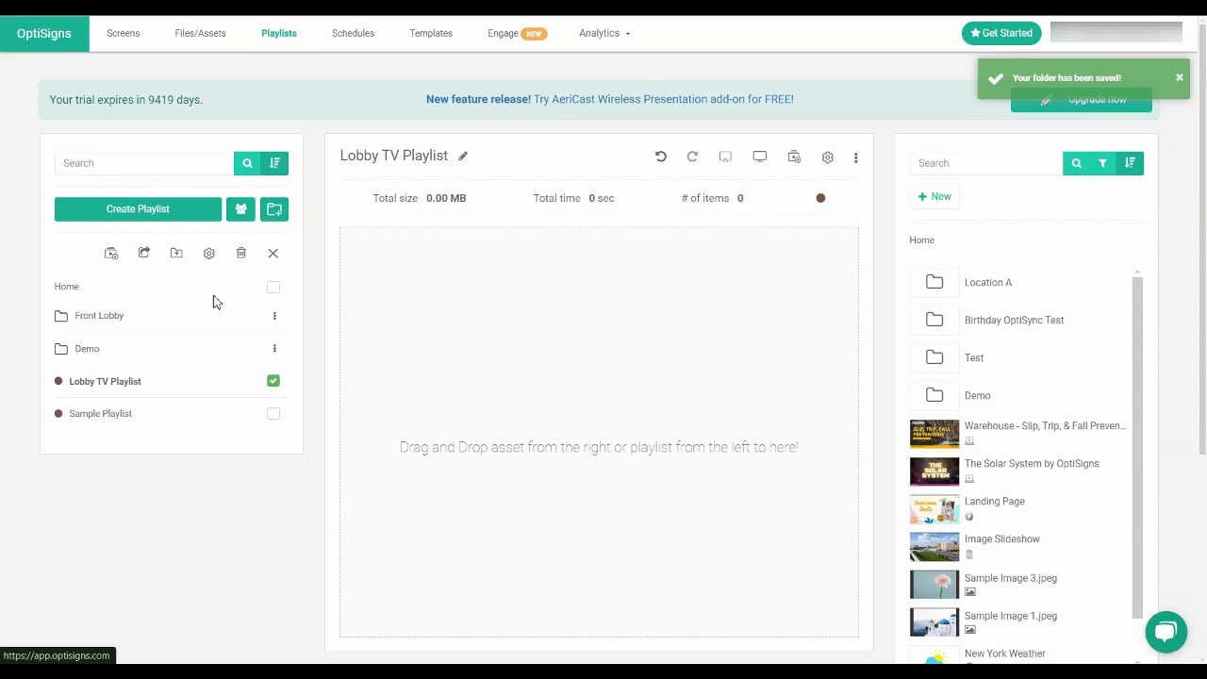
pyautogui.click(175, 261)
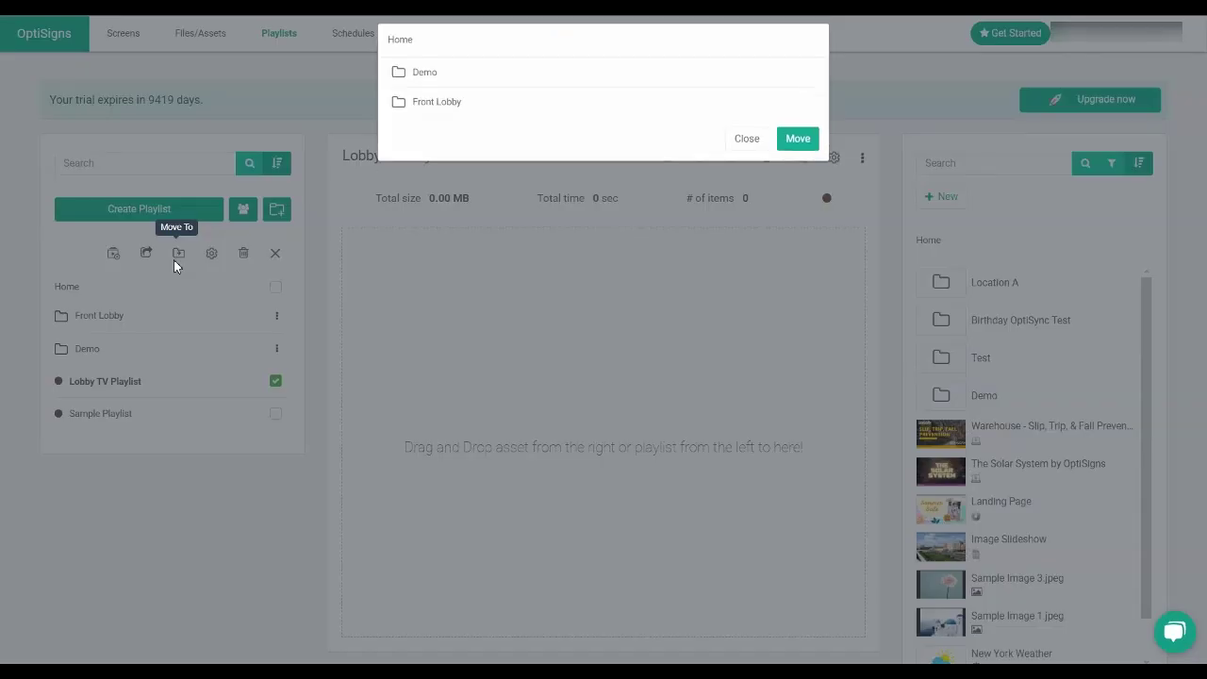
pyautogui.click(458, 122)
pyautogui.click(798, 121)
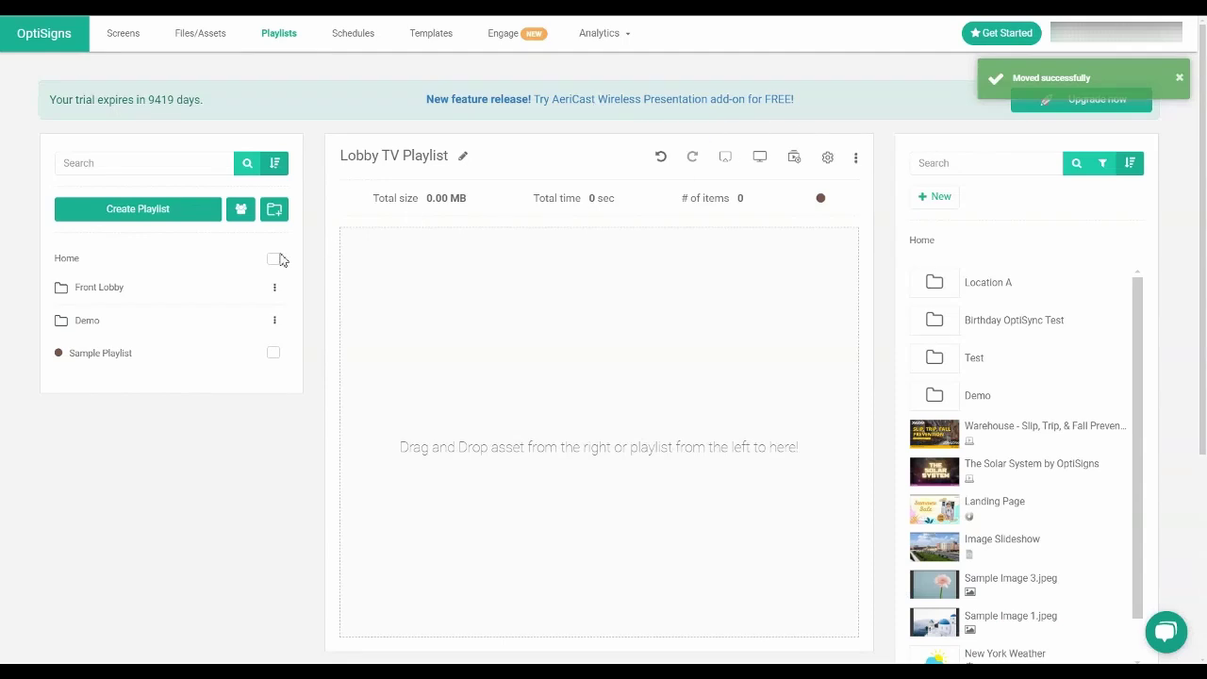
pyautogui.click(103, 294)
pyautogui.click(66, 262)
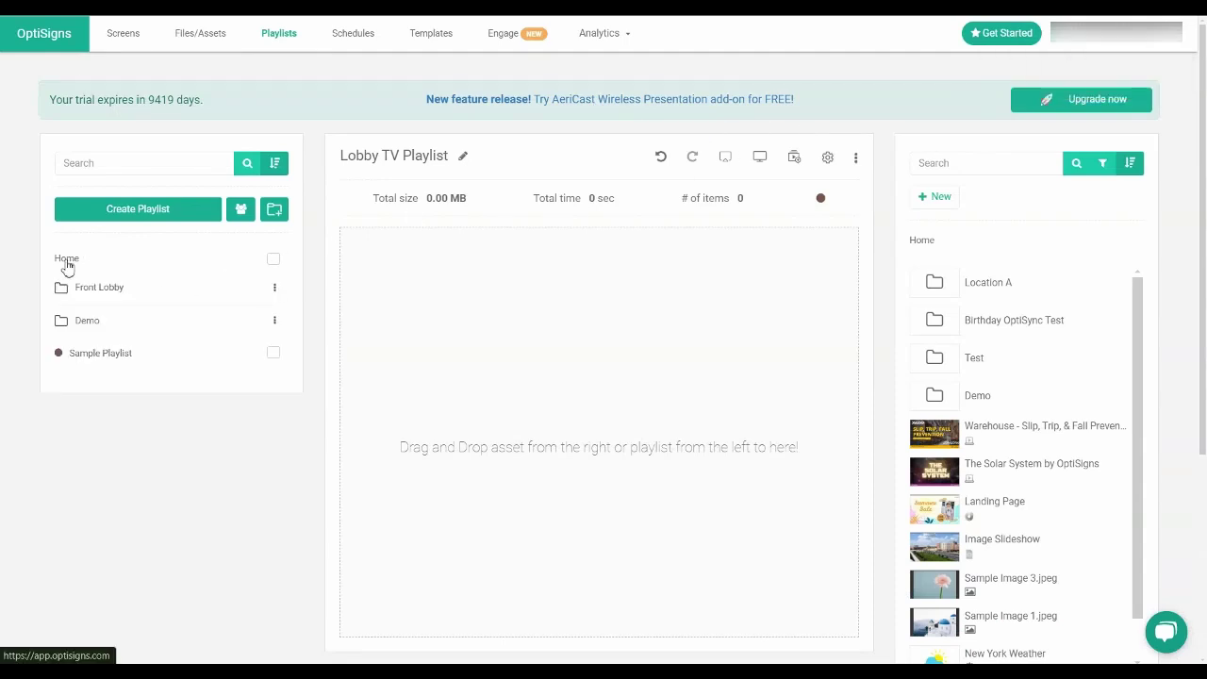
# Search playlists for 'Front' to reopen Front Lobby, then view the sort order options.
pyautogui.click(129, 166)
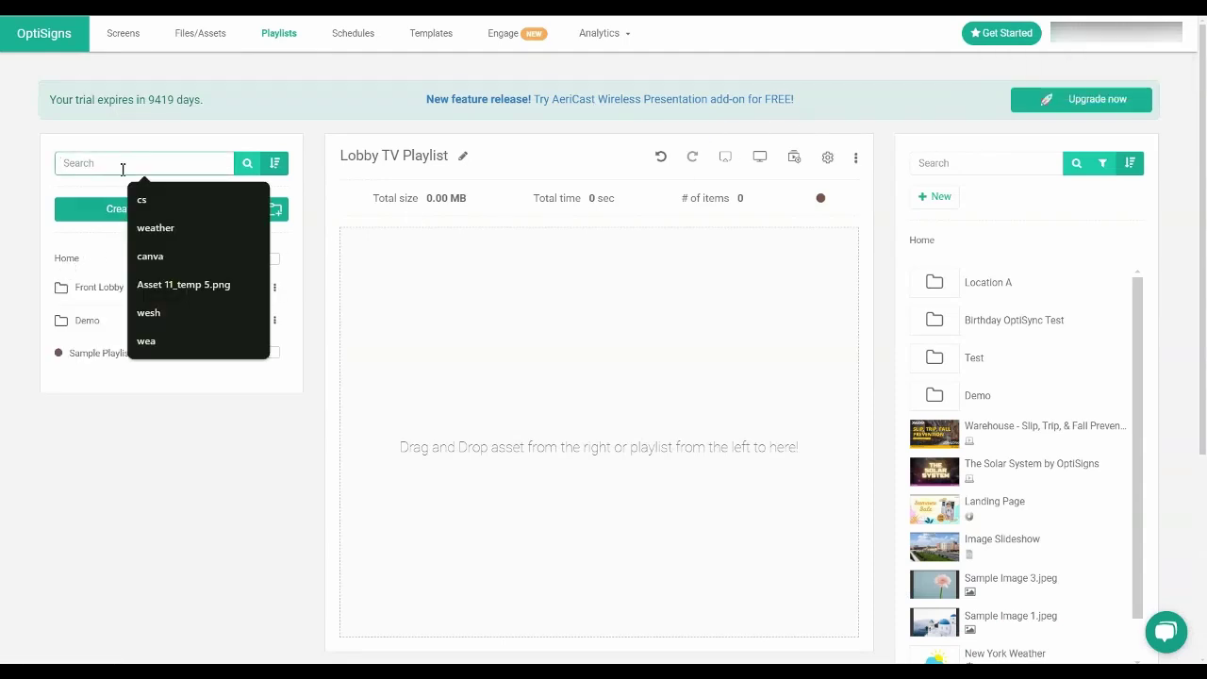
pyautogui.write('Front')
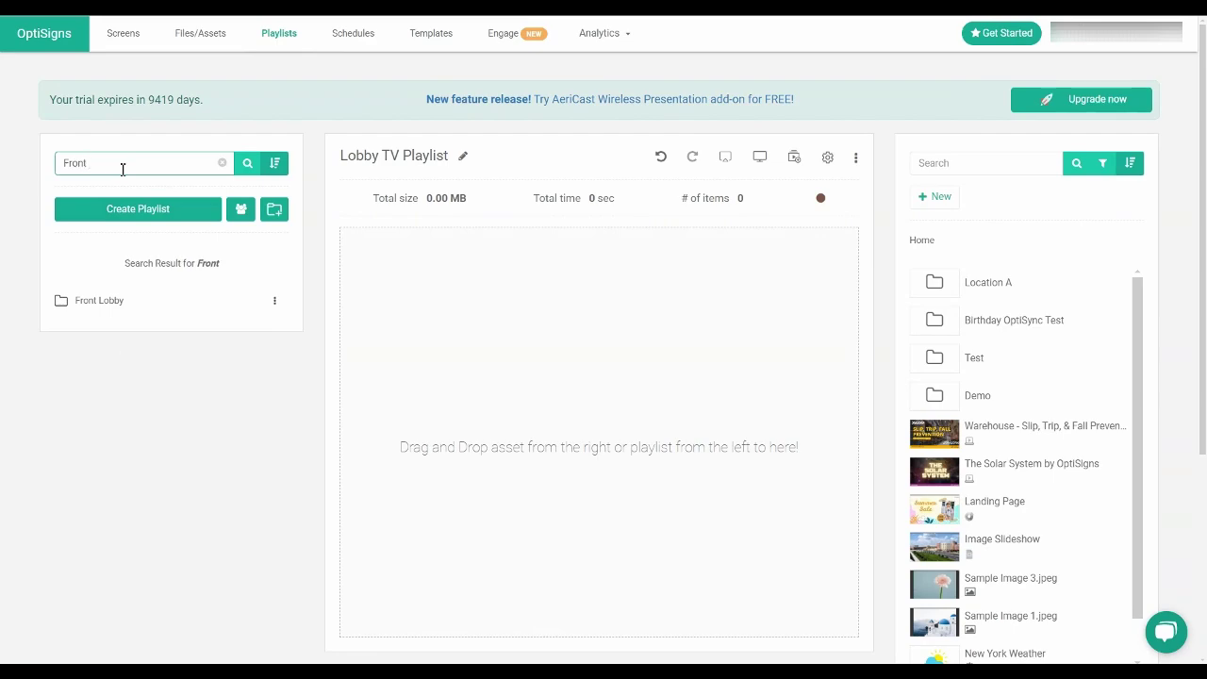
pyautogui.click(105, 305)
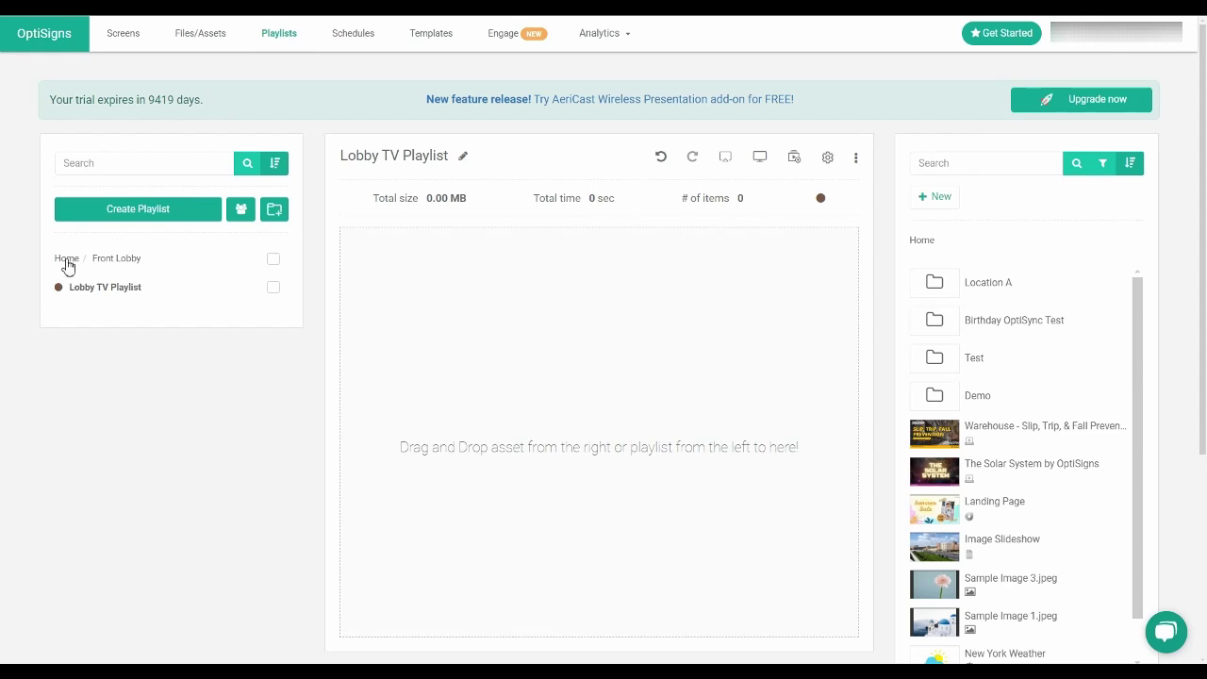
pyautogui.click(65, 259)
pyautogui.click(286, 165)
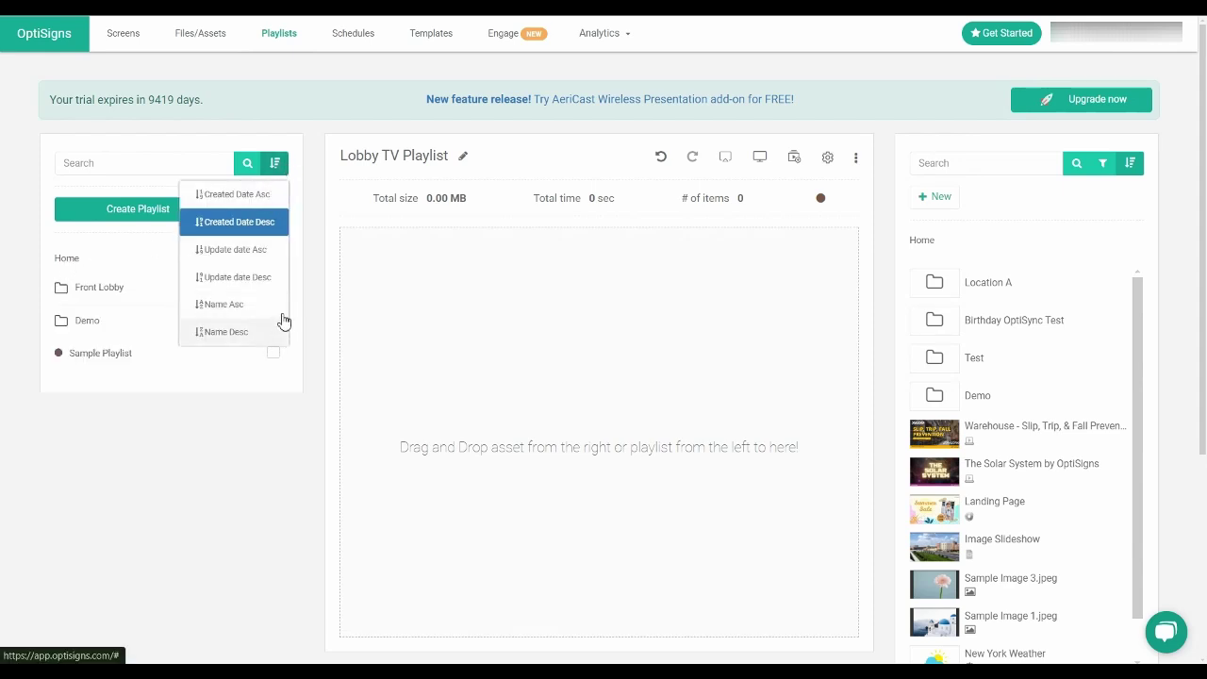
# Close the sort options and browse the new-content types and apps without adding any.
pyautogui.click(286, 166)
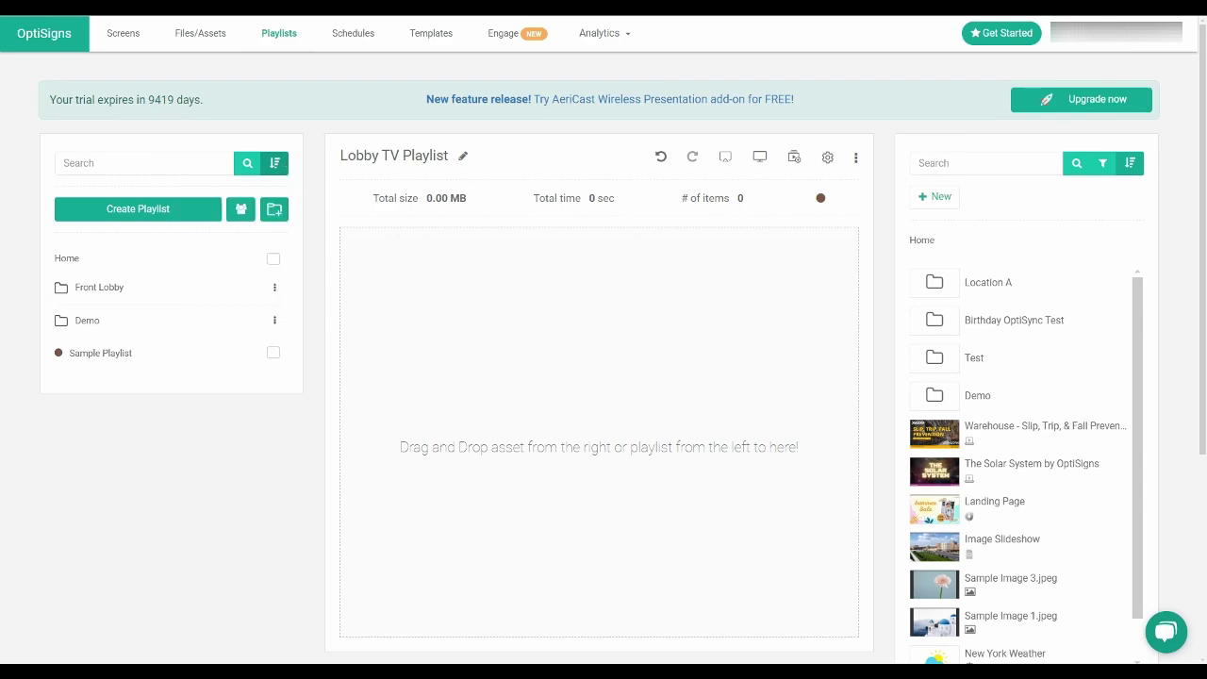
pyautogui.scroll(-5, 1047, 288)
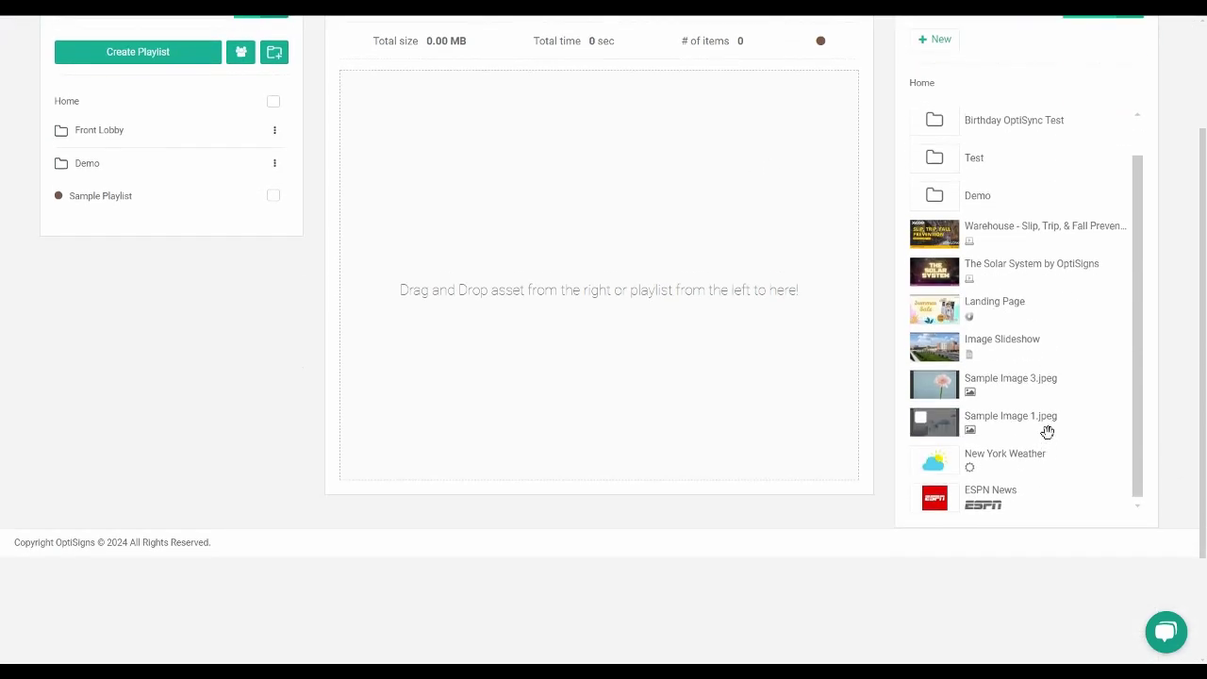
pyautogui.scroll(5, 1094, 397)
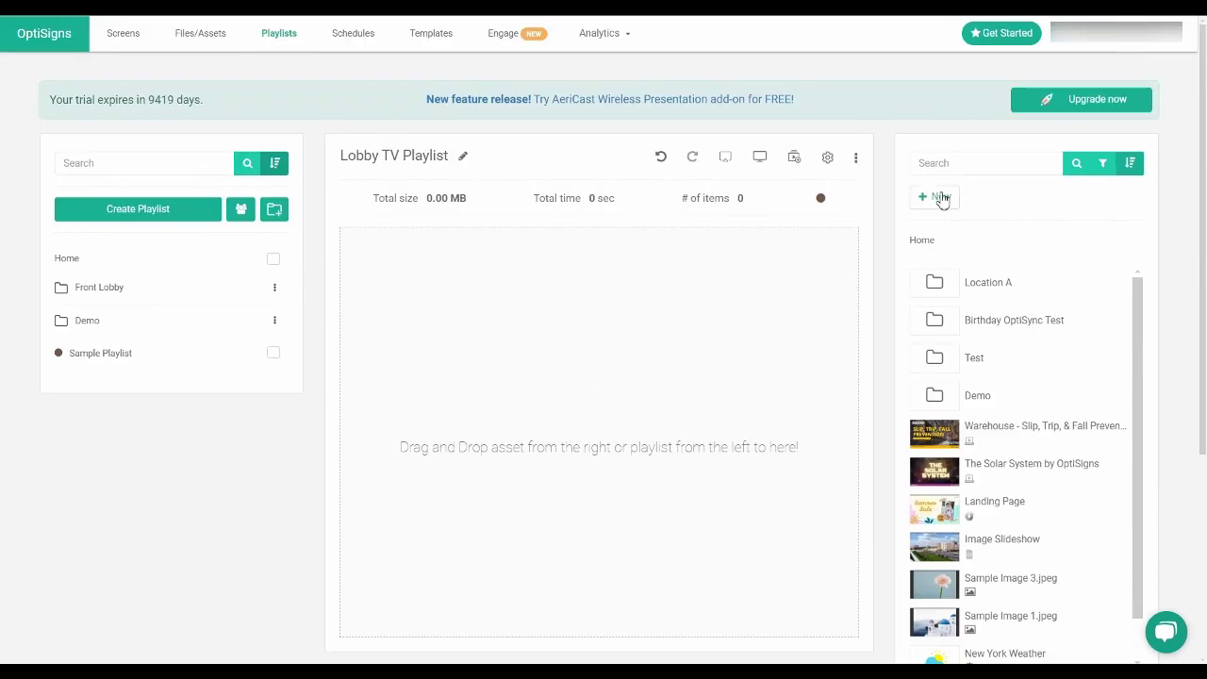
pyautogui.click(941, 198)
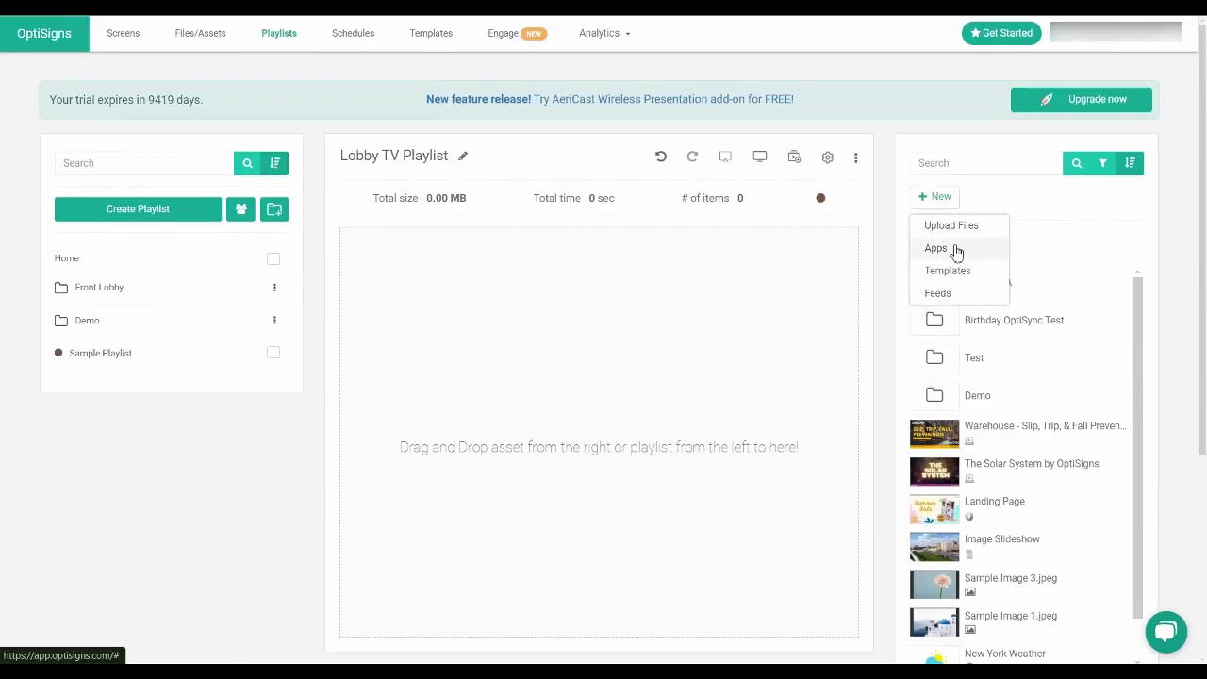
pyautogui.click(956, 250)
pyautogui.scroll(-15, 819, 353)
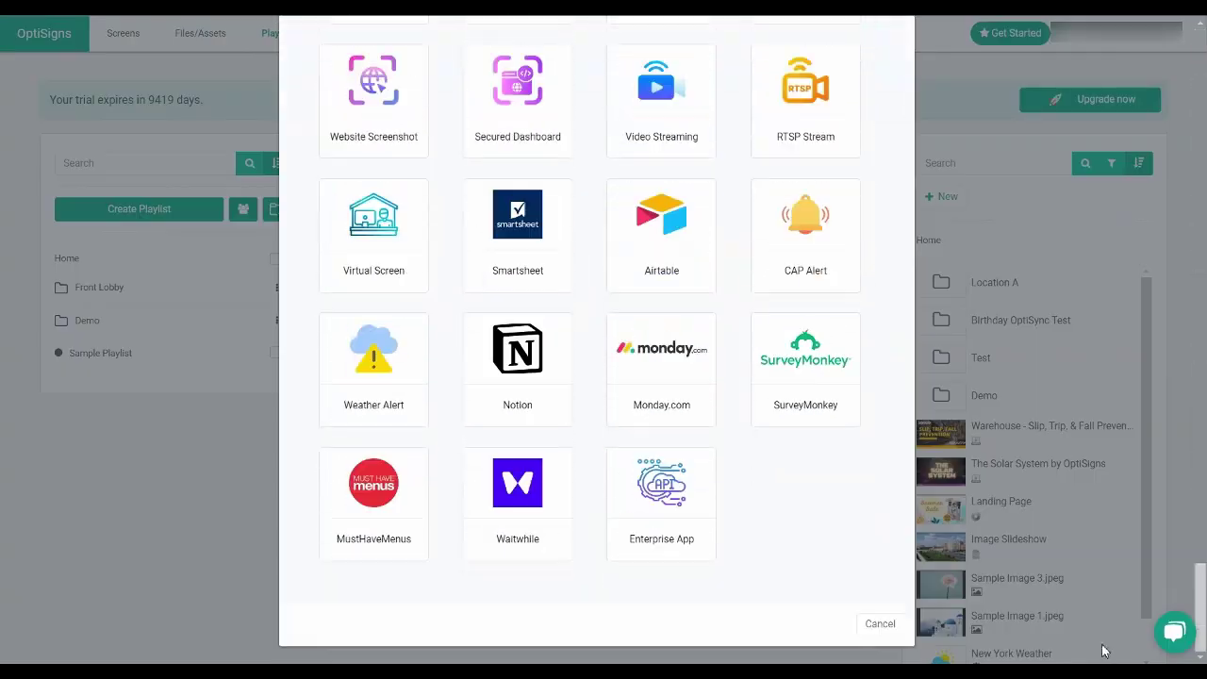
pyautogui.click(872, 630)
pyautogui.scroll(-2, 1002, 396)
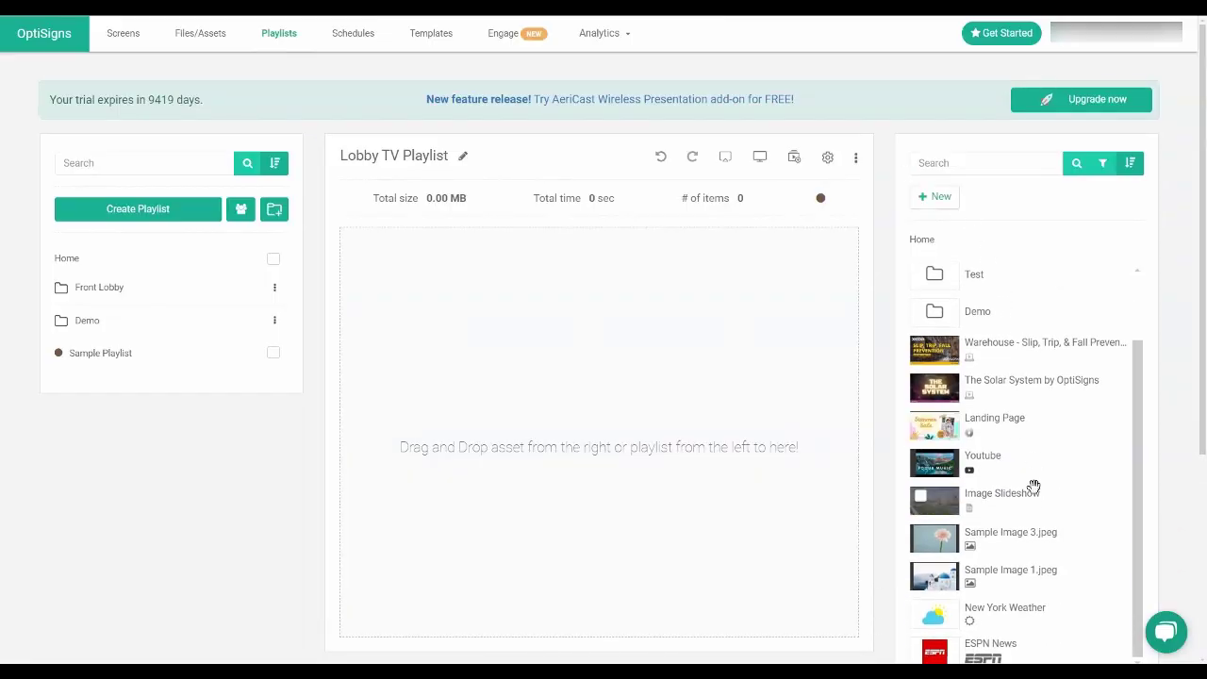
# Add Youtube, Sample Image 3.jpeg, Sample Image 1.jpeg and New York Weather to the playlist.
pyautogui.moveTo(1030, 470); pyautogui.dragTo(680, 349)
pyautogui.moveTo(1078, 552); pyautogui.dragTo(690, 503)
pyautogui.moveTo(1067, 582); pyautogui.dragTo(684, 484)
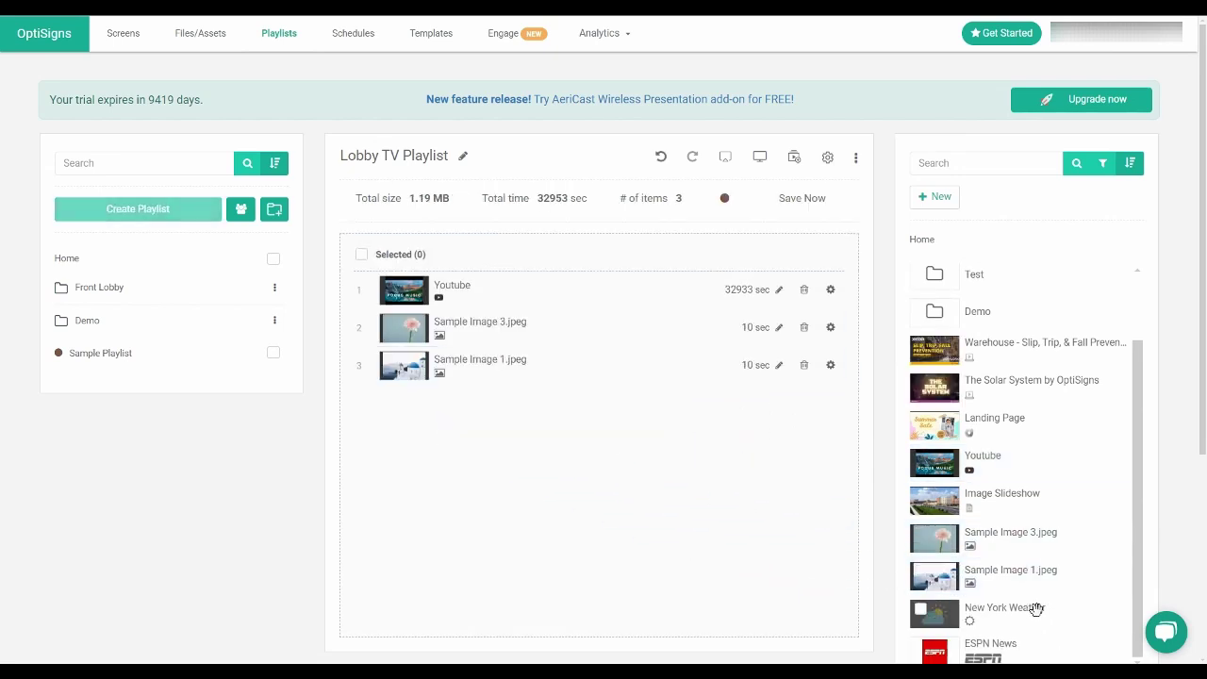
pyautogui.moveTo(1037, 610); pyautogui.dragTo(584, 415)
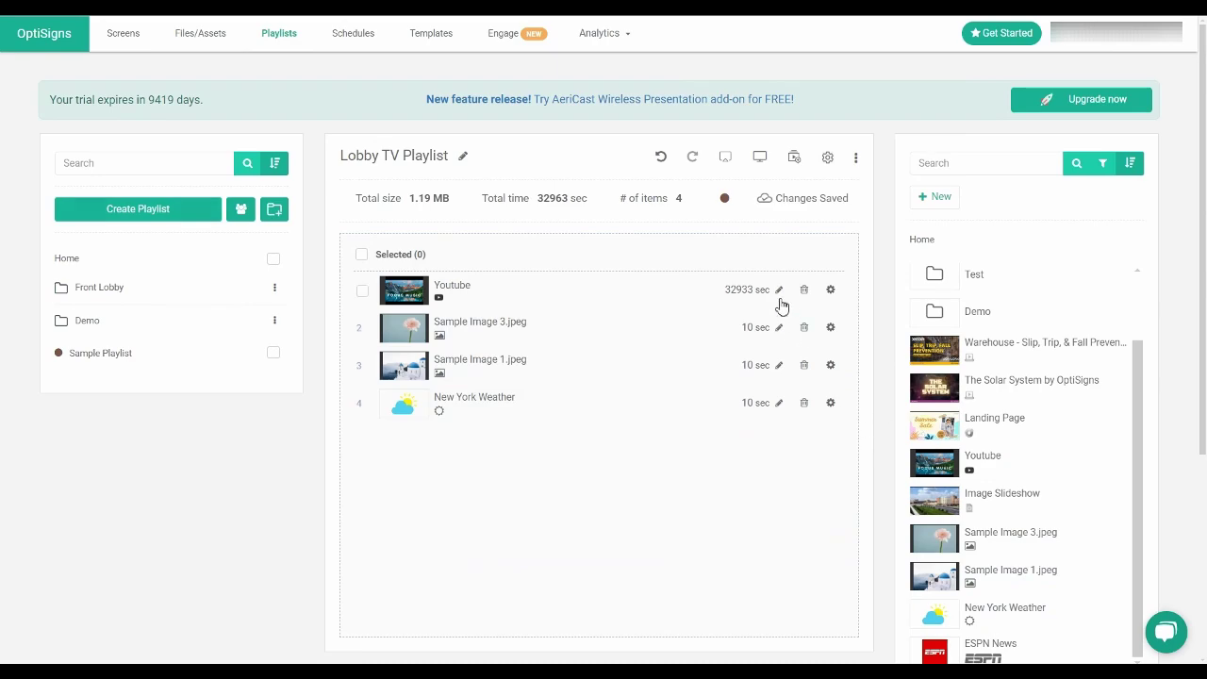
# Set Sample Image 3.jpeg to 15 seconds and the Youtube item to 60 seconds.
pyautogui.click(777, 336)
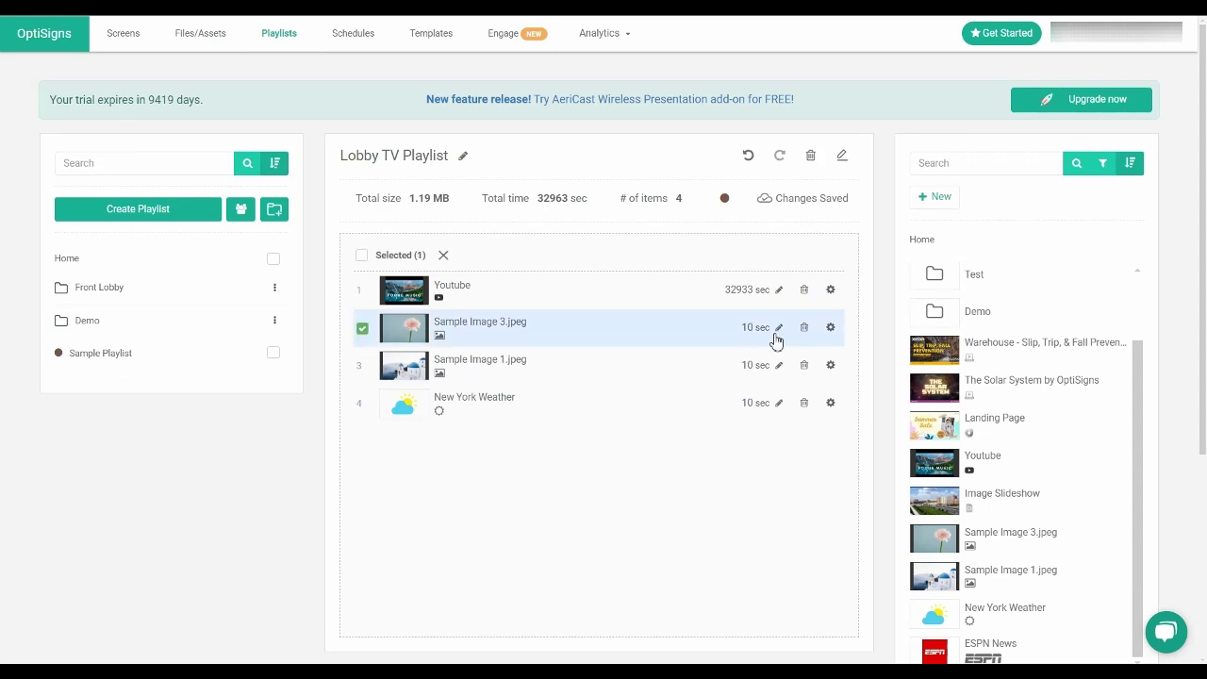
pyautogui.press('Return')
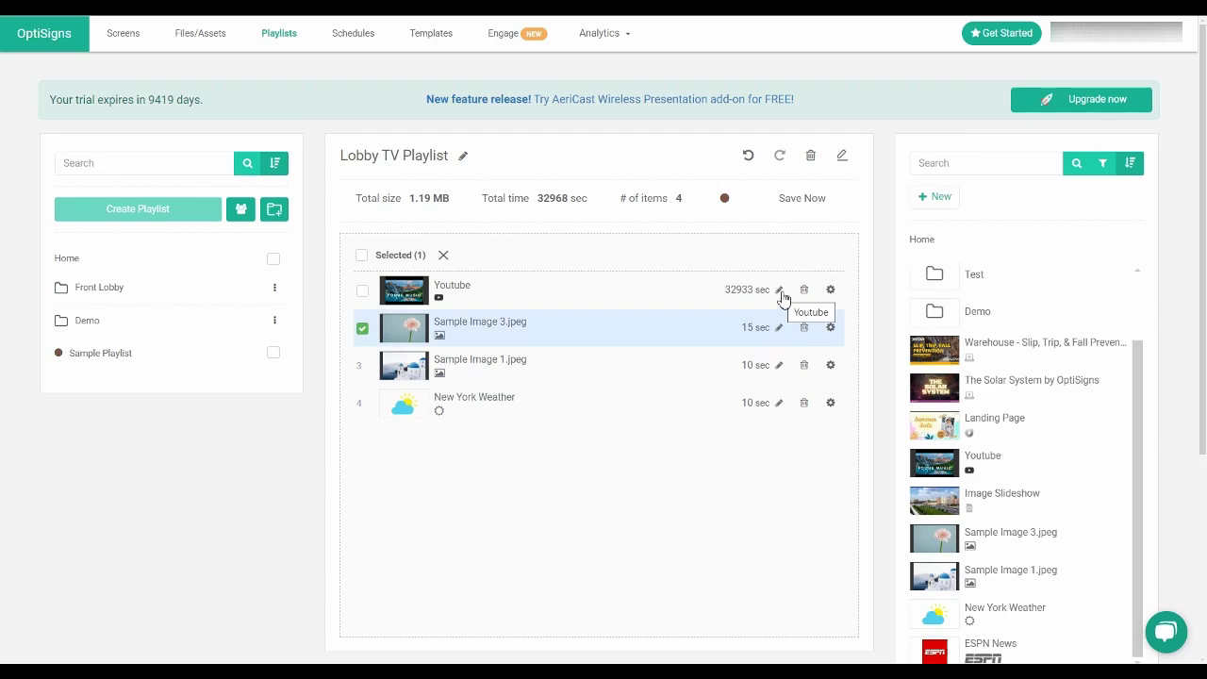
pyautogui.click(780, 292)
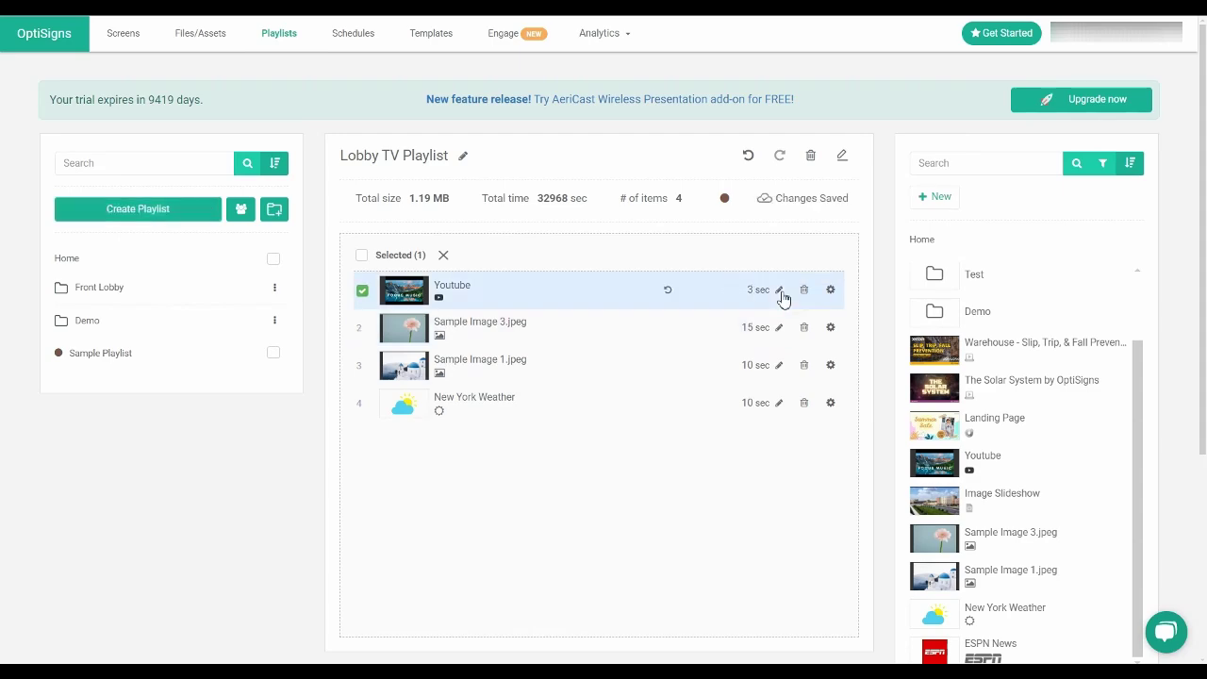
pyautogui.press('BackSpace')
pyautogui.write('60')
pyautogui.press('Return')
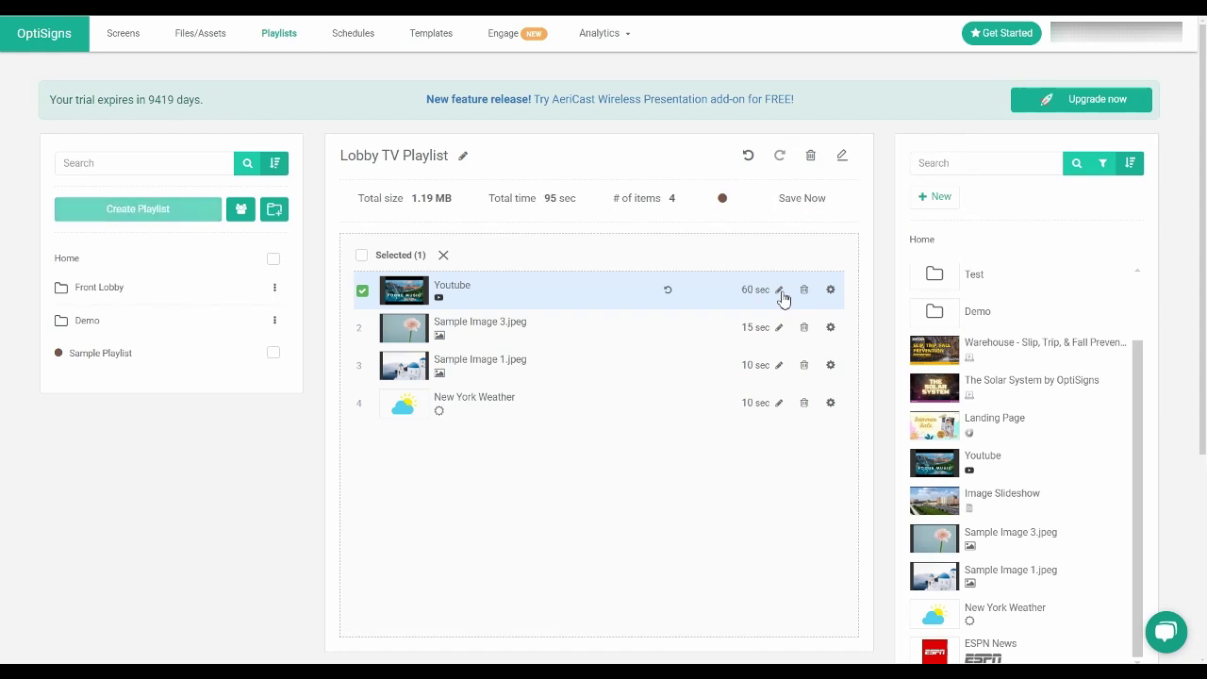
# Set all four items to 30 seconds, then reset Youtube to its 9999-second default.
pyautogui.click(363, 256)
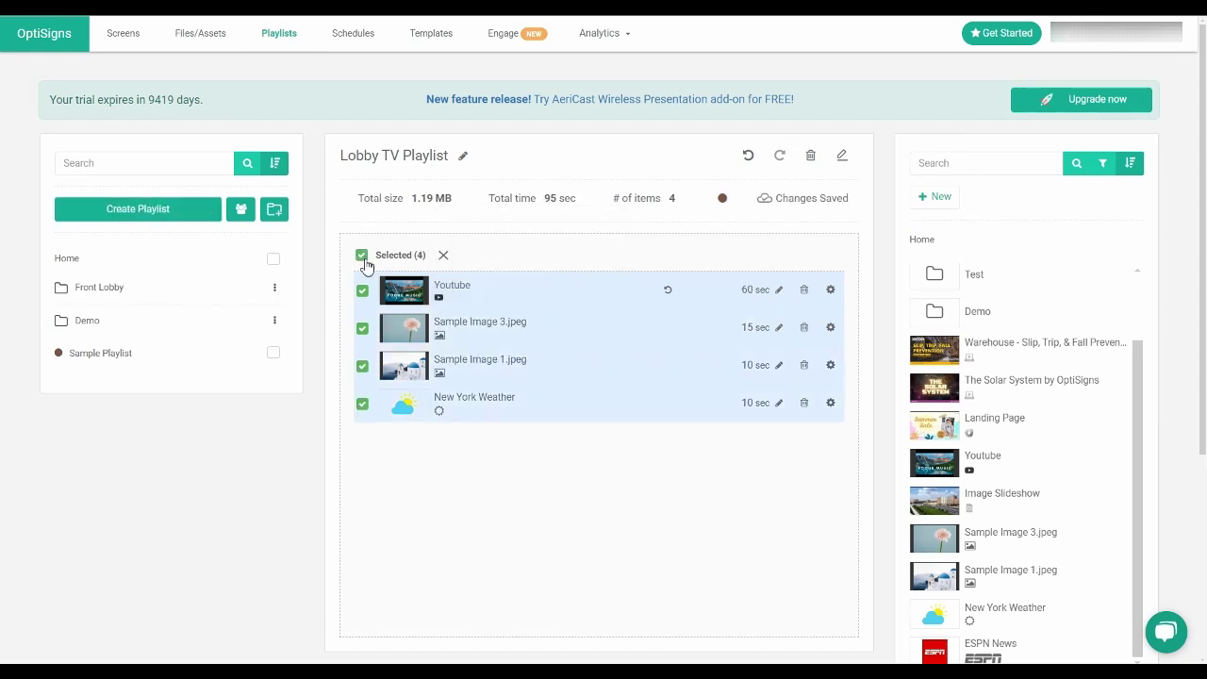
pyautogui.click(842, 162)
pyautogui.click(633, 190)
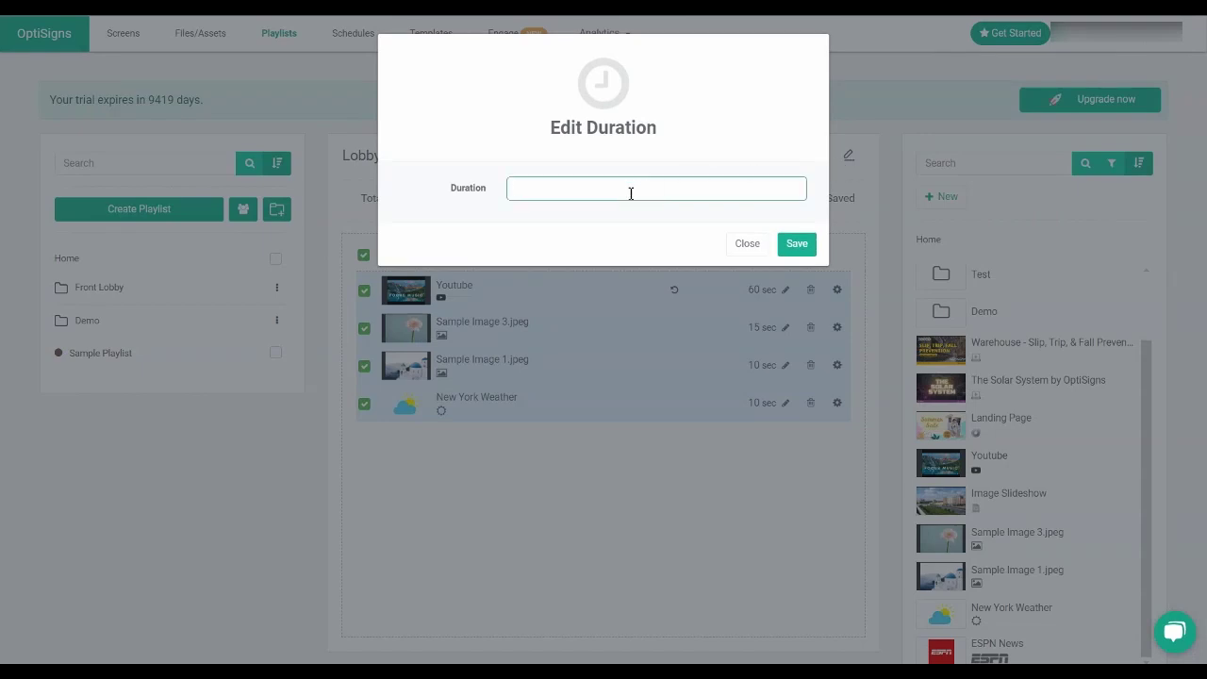
pyautogui.write('30')
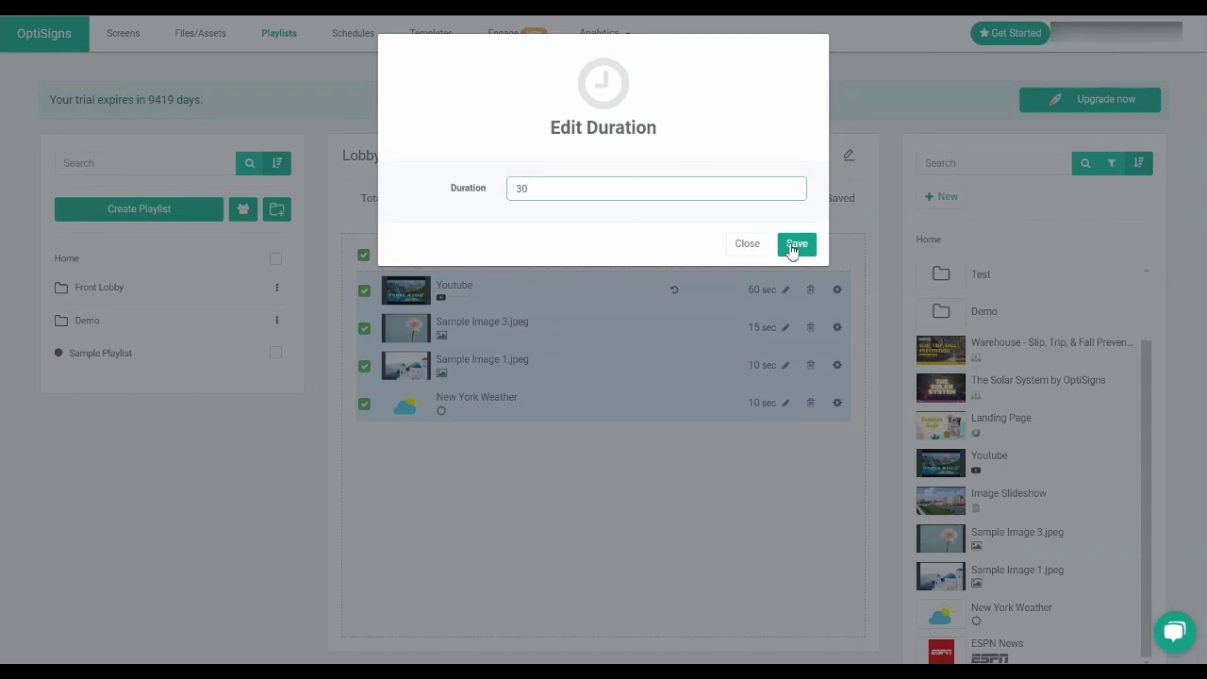
pyautogui.click(797, 244)
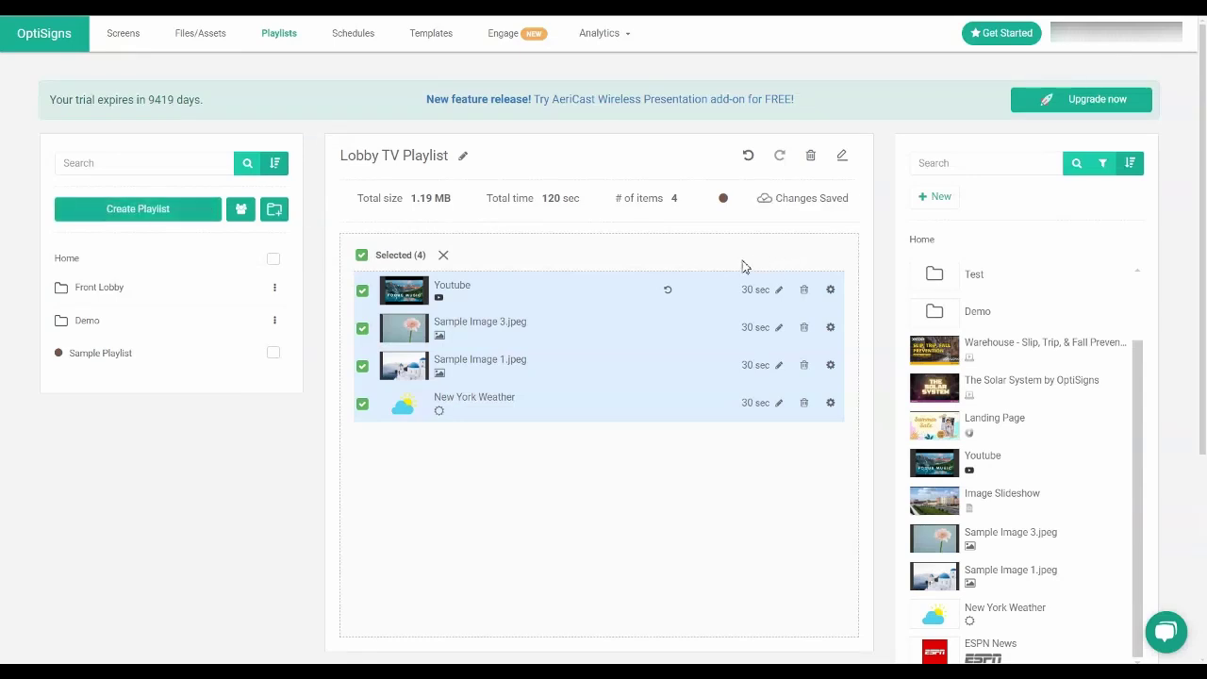
pyautogui.click(670, 295)
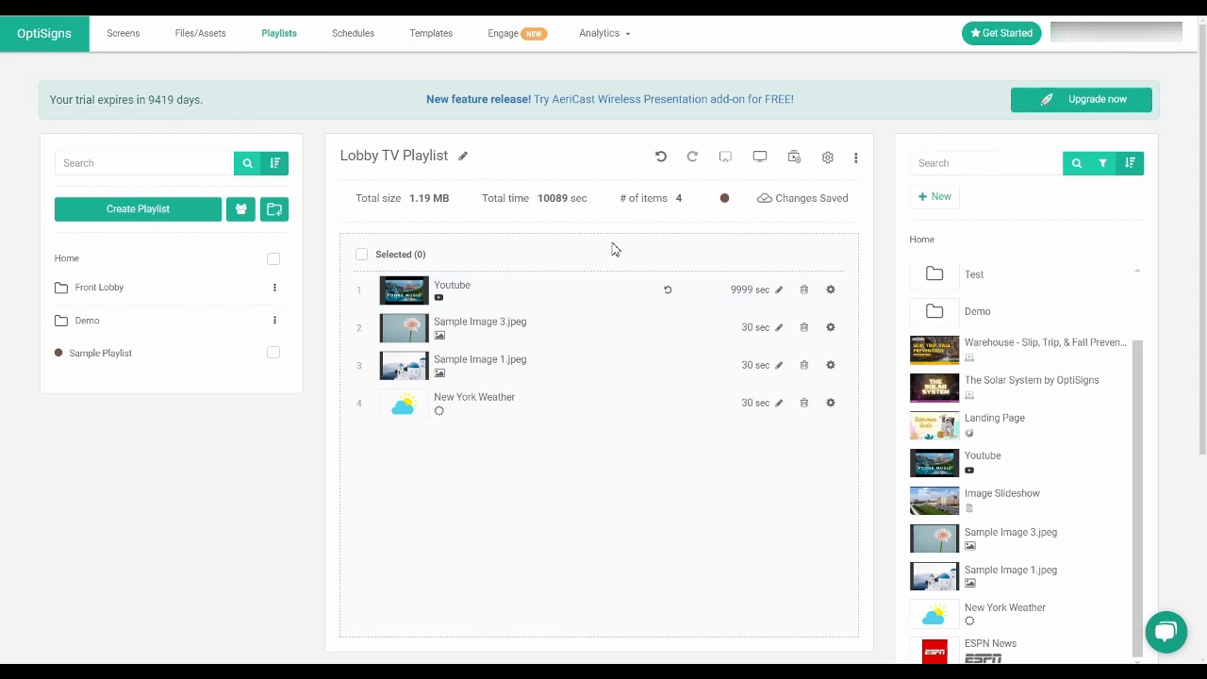
pyautogui.click(671, 167)
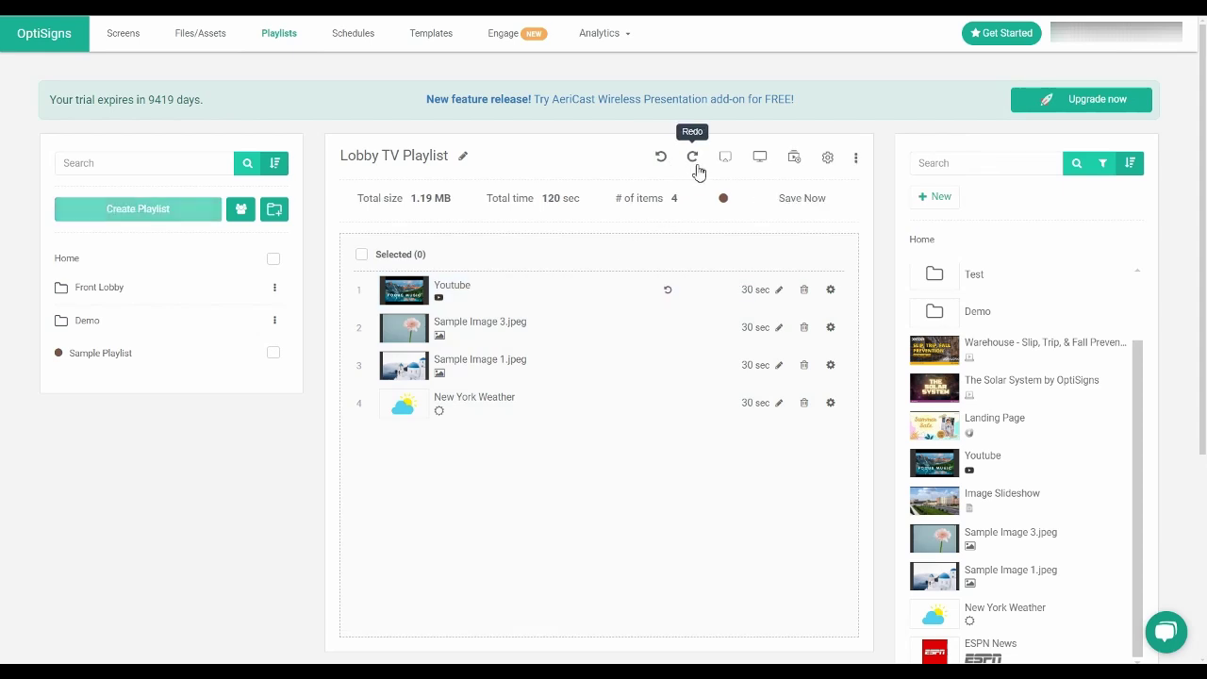
pyautogui.click(695, 168)
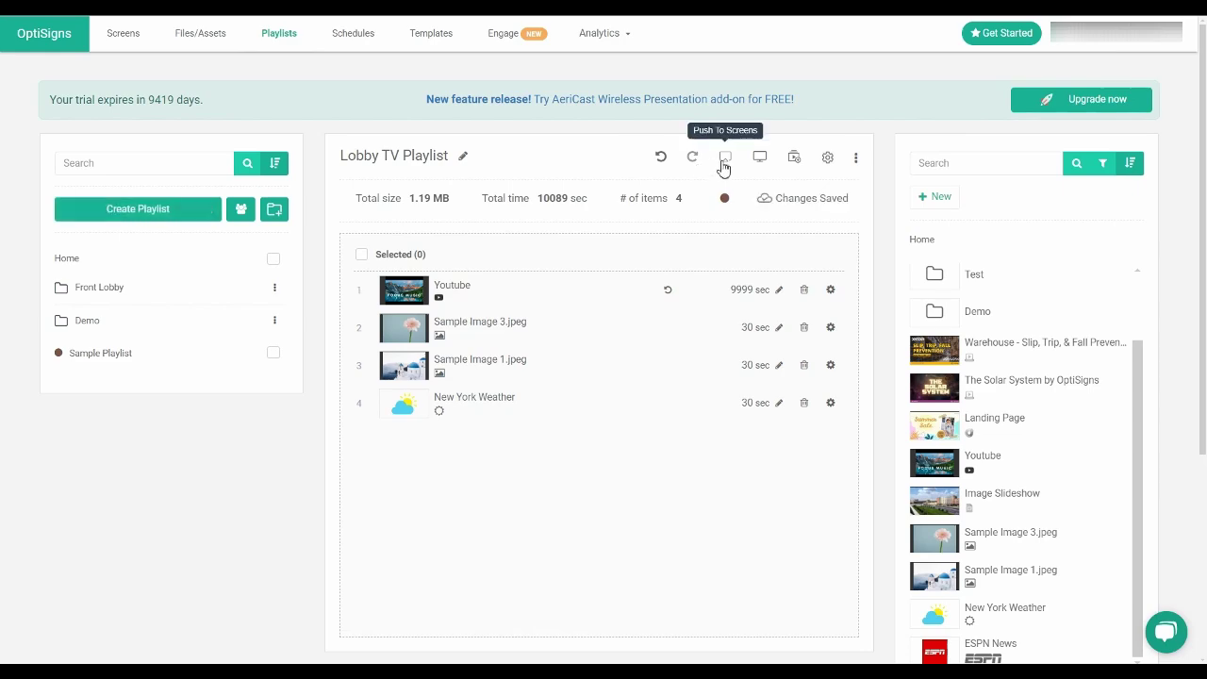
# Push Lobby TV Playlist to Screen 63 as a 5-minute temporary takeover.
pyautogui.click(724, 162)
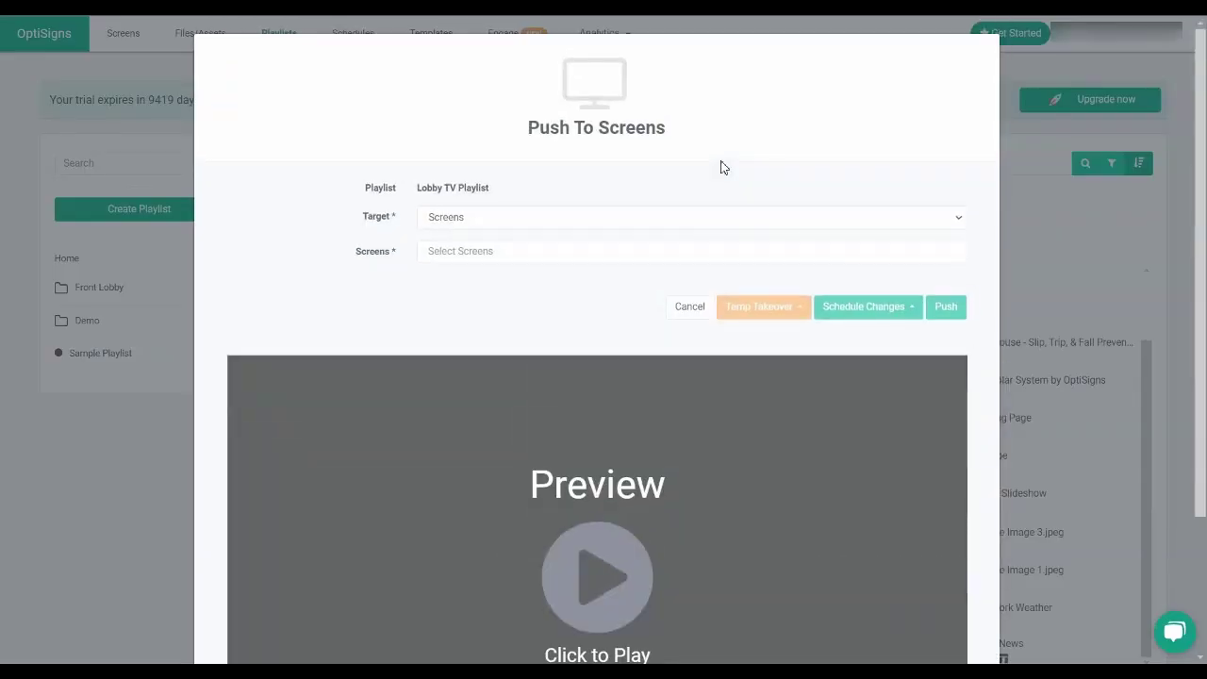
pyautogui.click(719, 250)
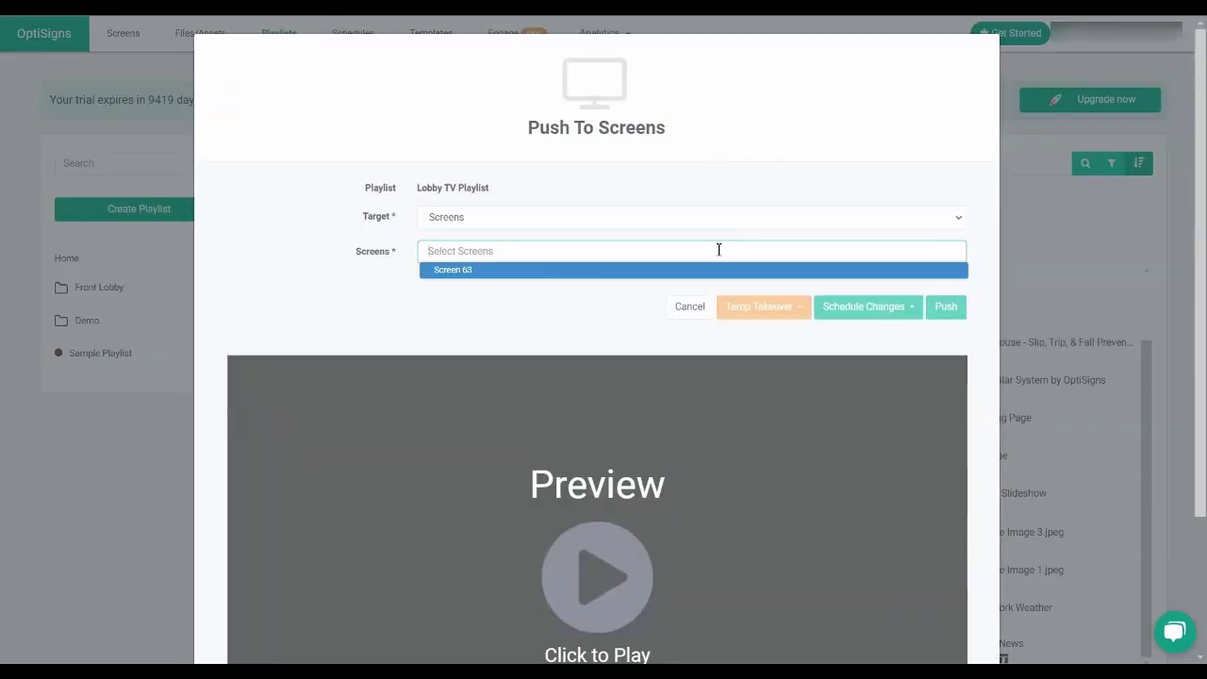
pyautogui.click(713, 271)
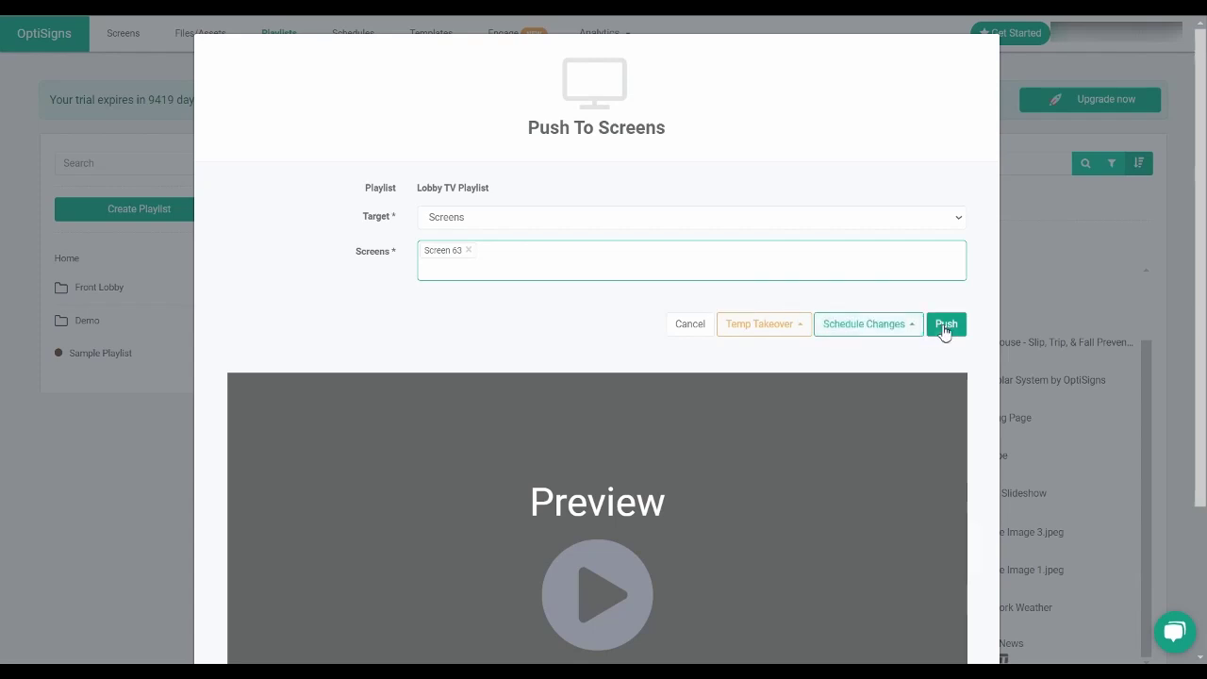
pyautogui.click(911, 336)
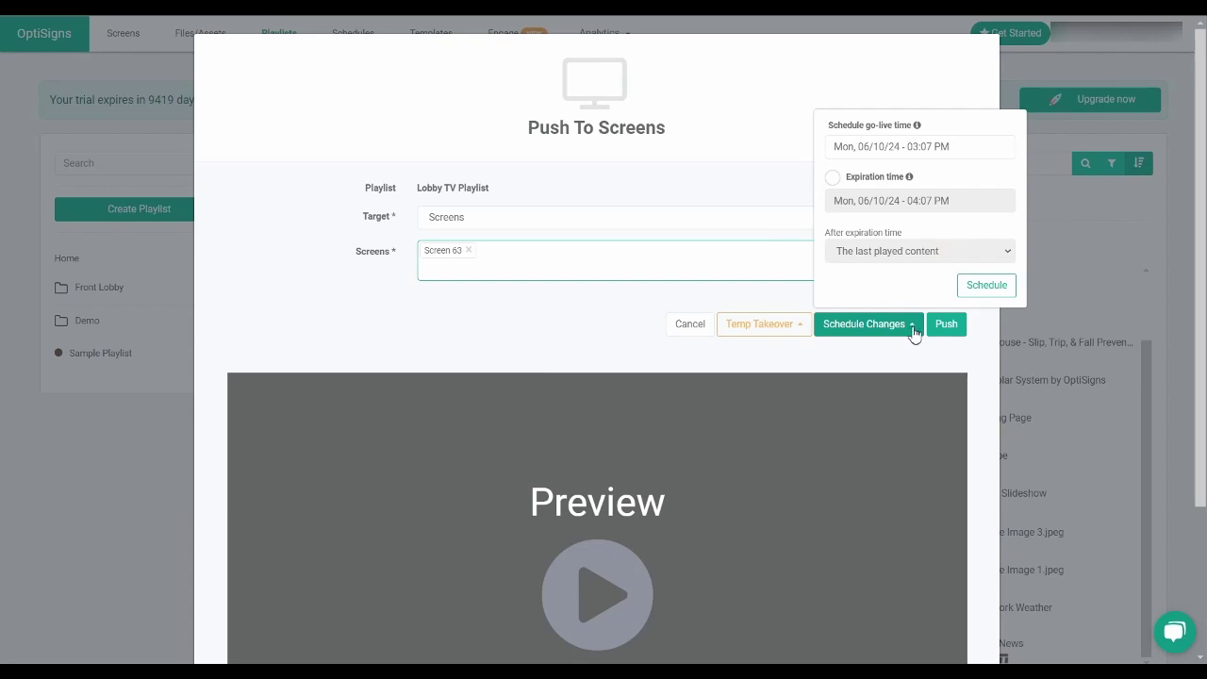
pyautogui.click(913, 329)
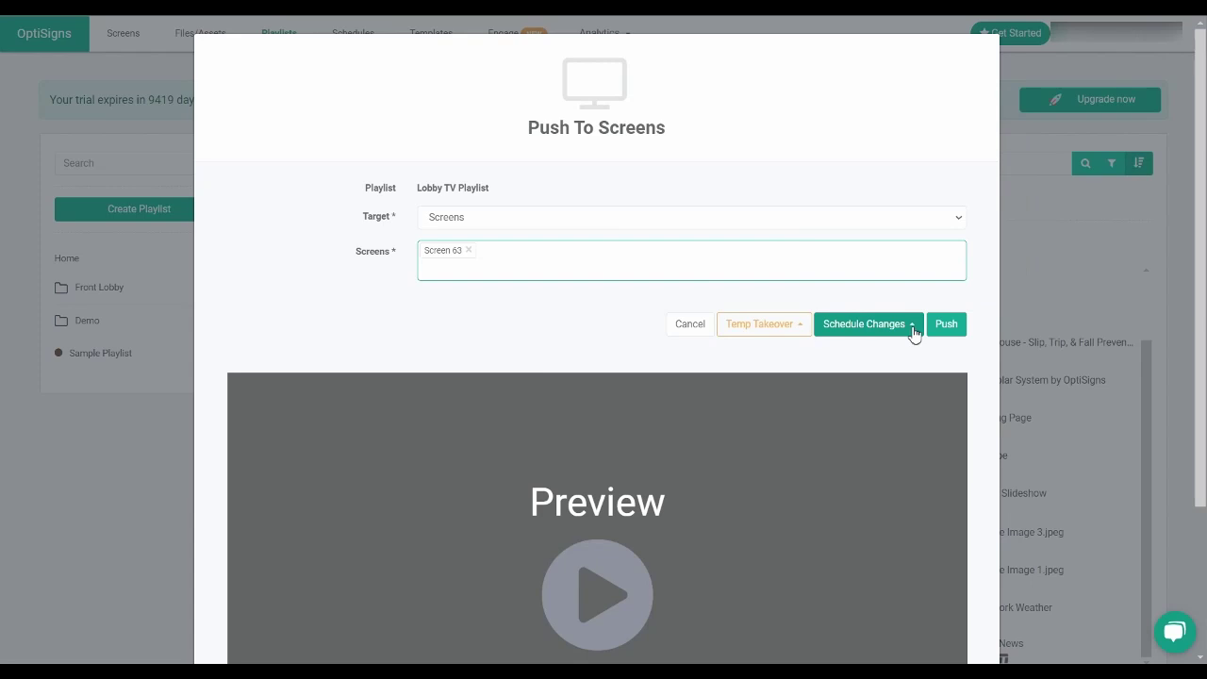
pyautogui.click(800, 332)
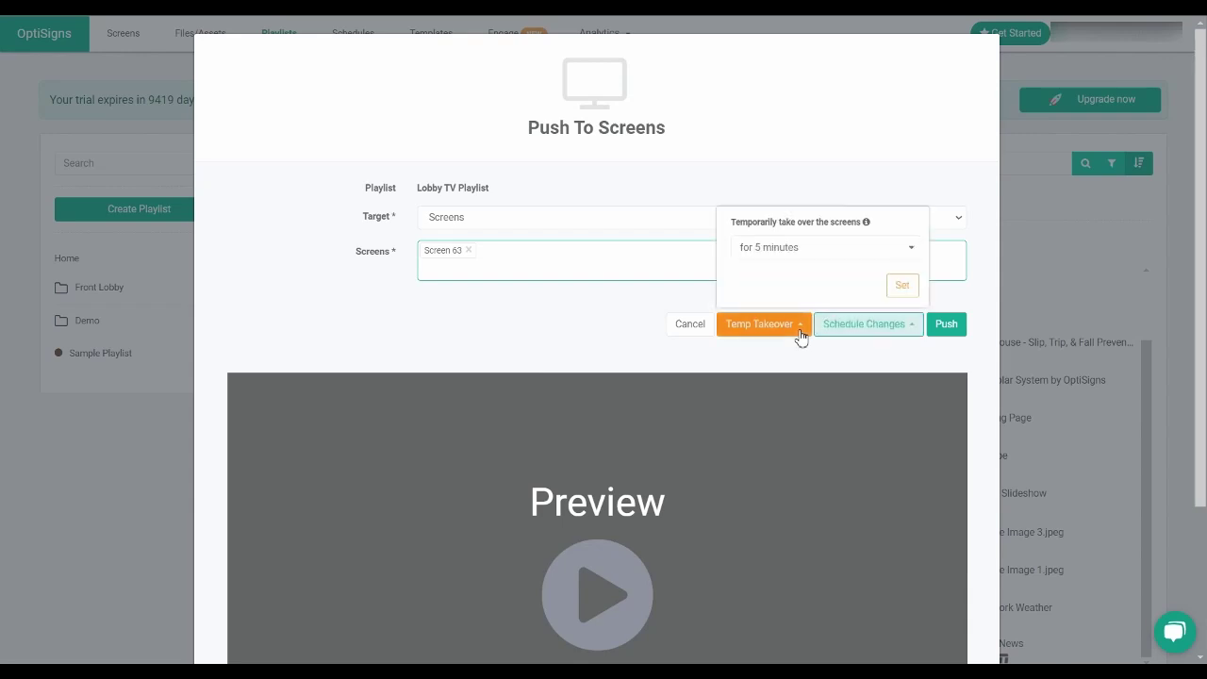
pyautogui.click(799, 247)
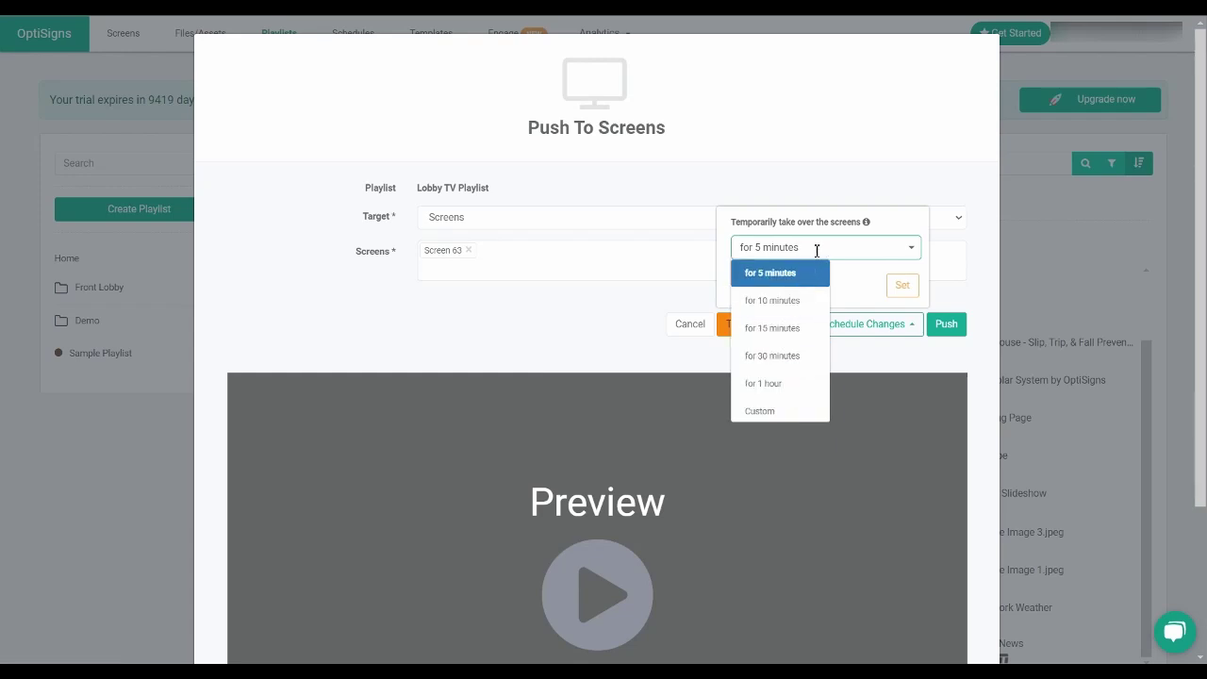
pyautogui.click(904, 286)
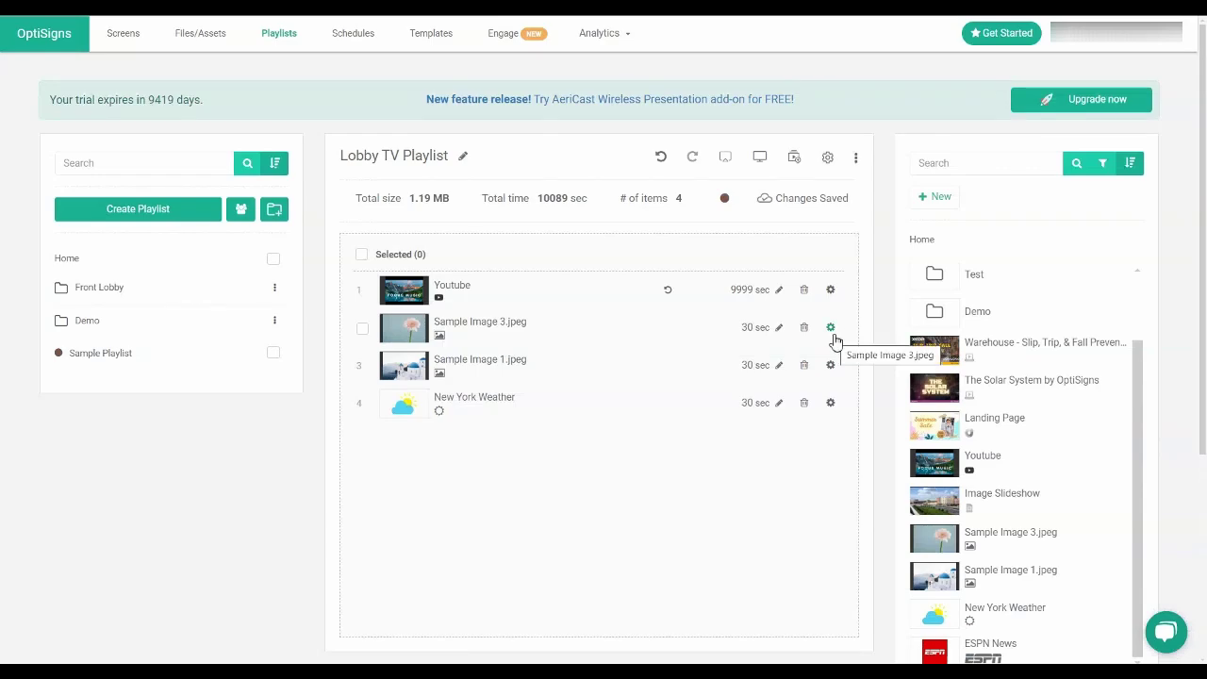
# Preview the playlist, then append Sample Playlist as its fifth item.
pyautogui.click(761, 159)
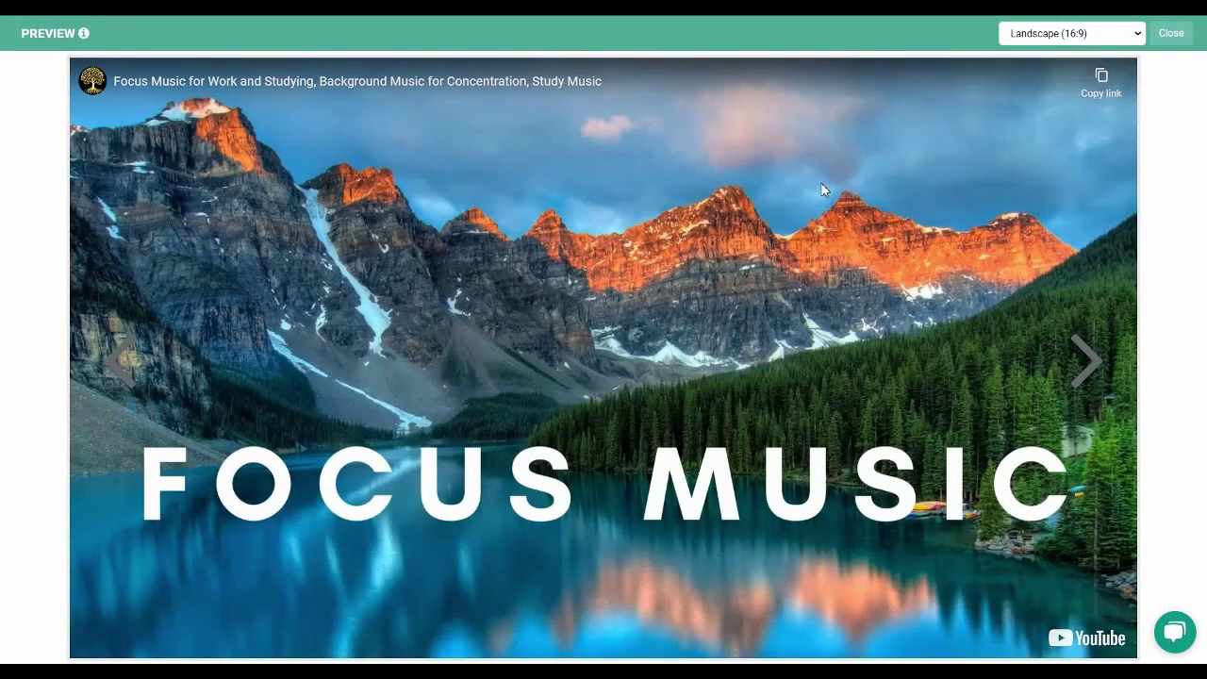
pyautogui.click(1171, 33)
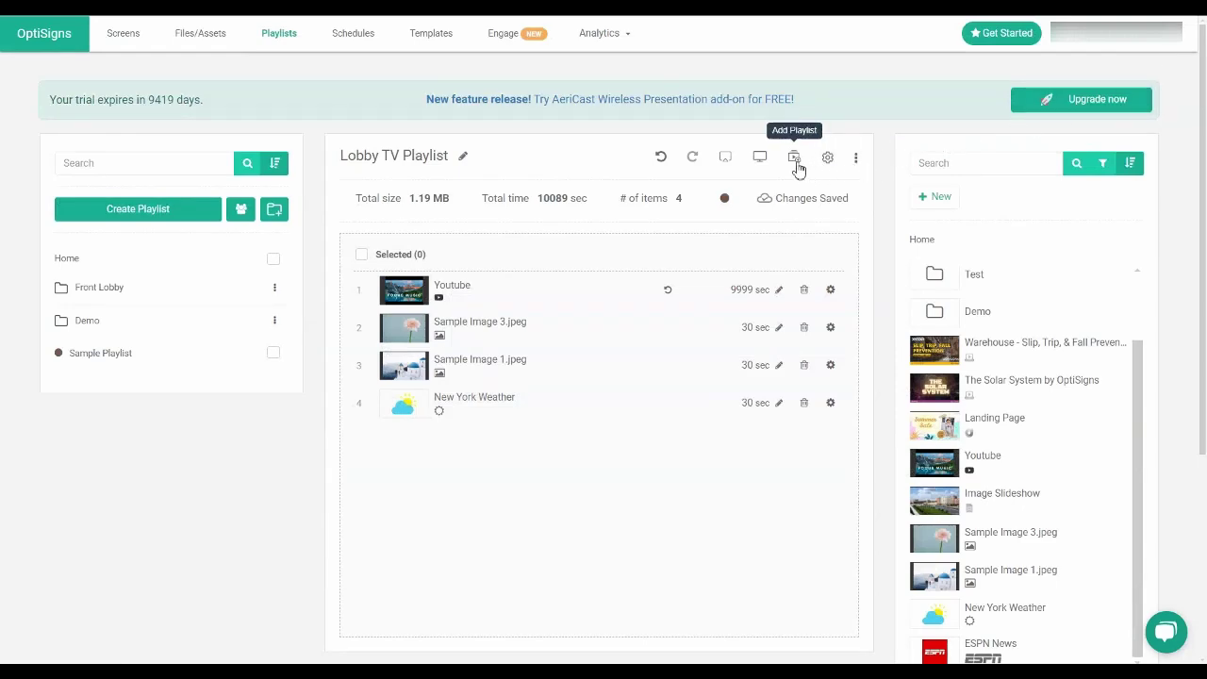
pyautogui.click(795, 159)
pyautogui.click(721, 200)
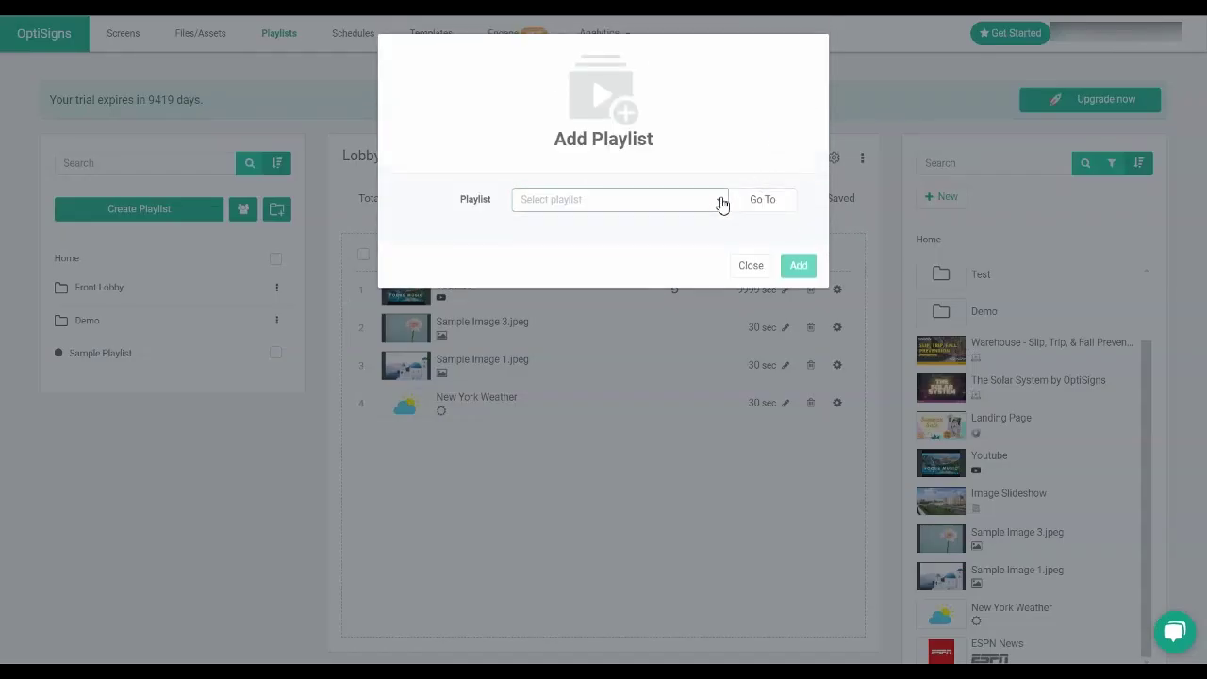
pyautogui.click(629, 225)
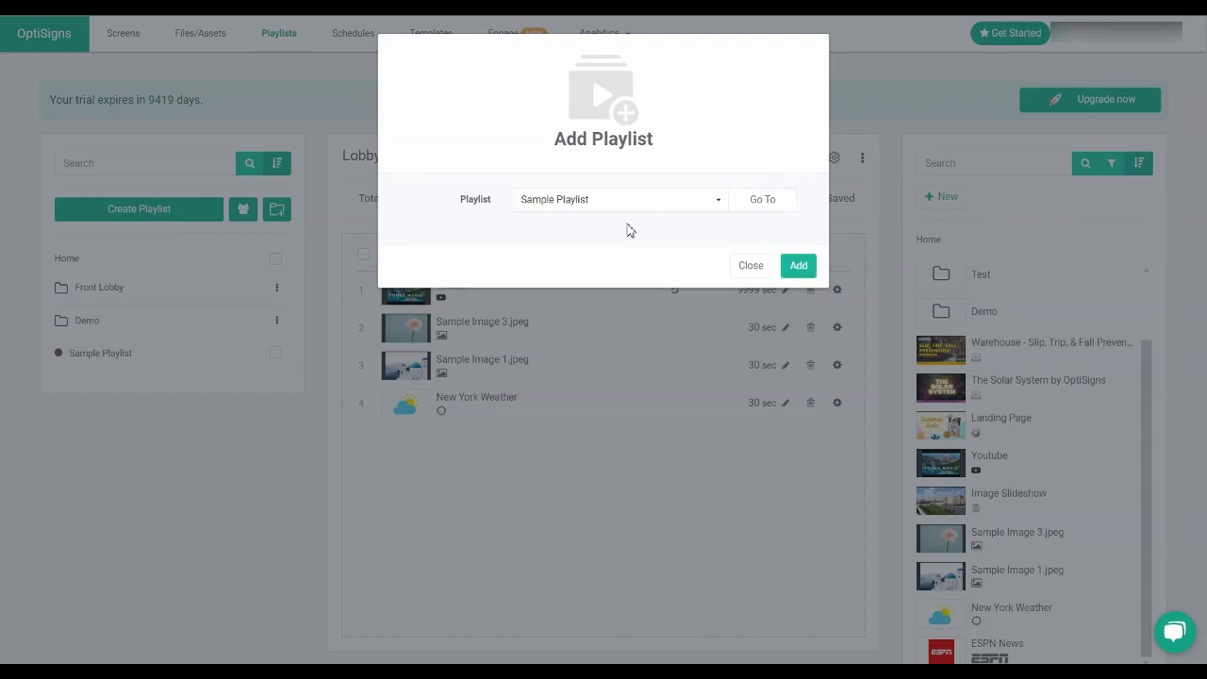
pyautogui.click(804, 272)
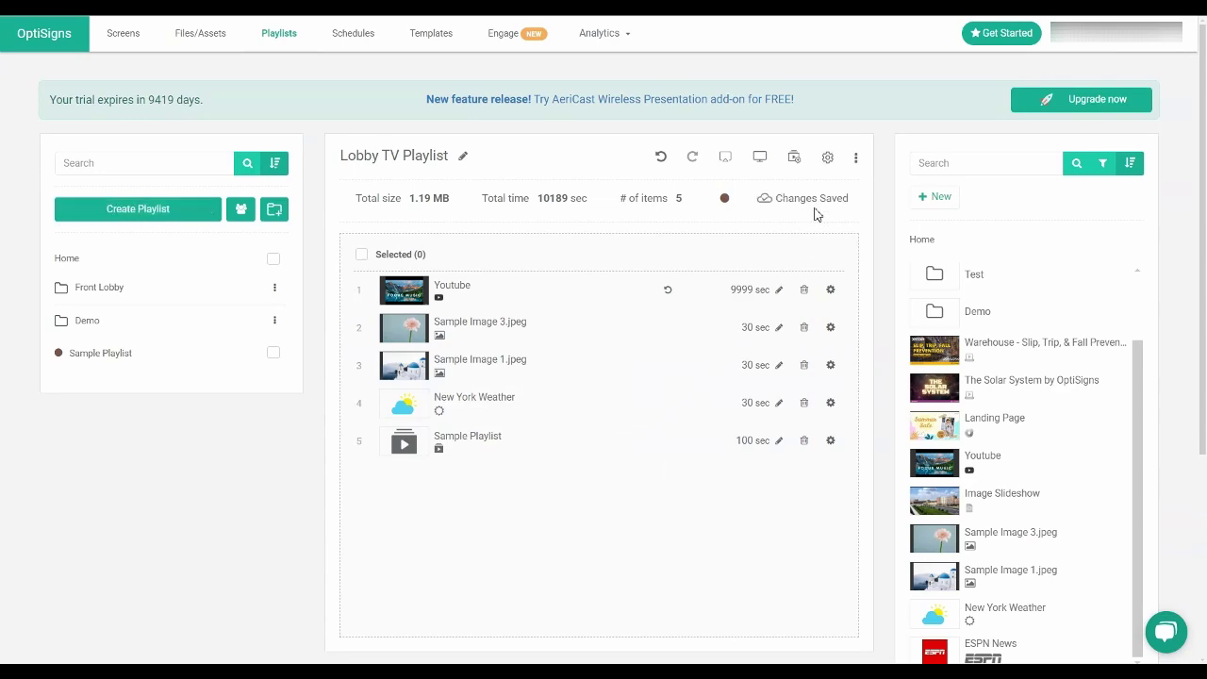
# Review Playlist Options, keeping Fit scaling, shuffle off, Fade transition and Medium speed.
pyautogui.click(830, 158)
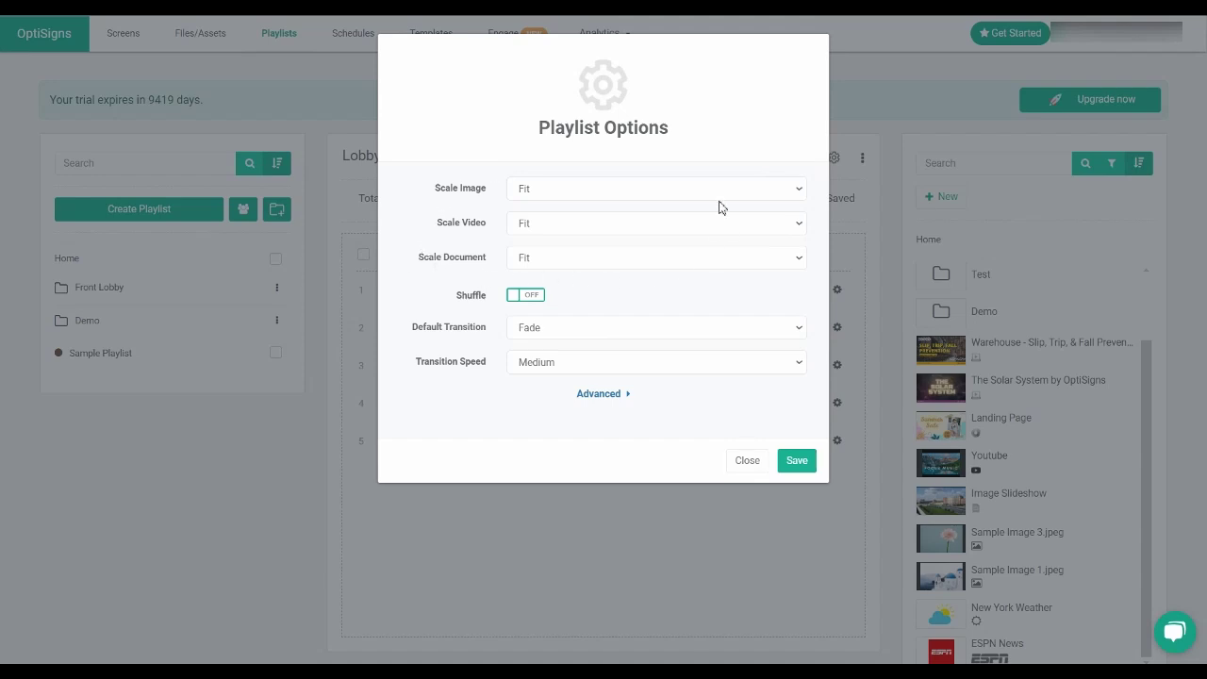
pyautogui.click(660, 193)
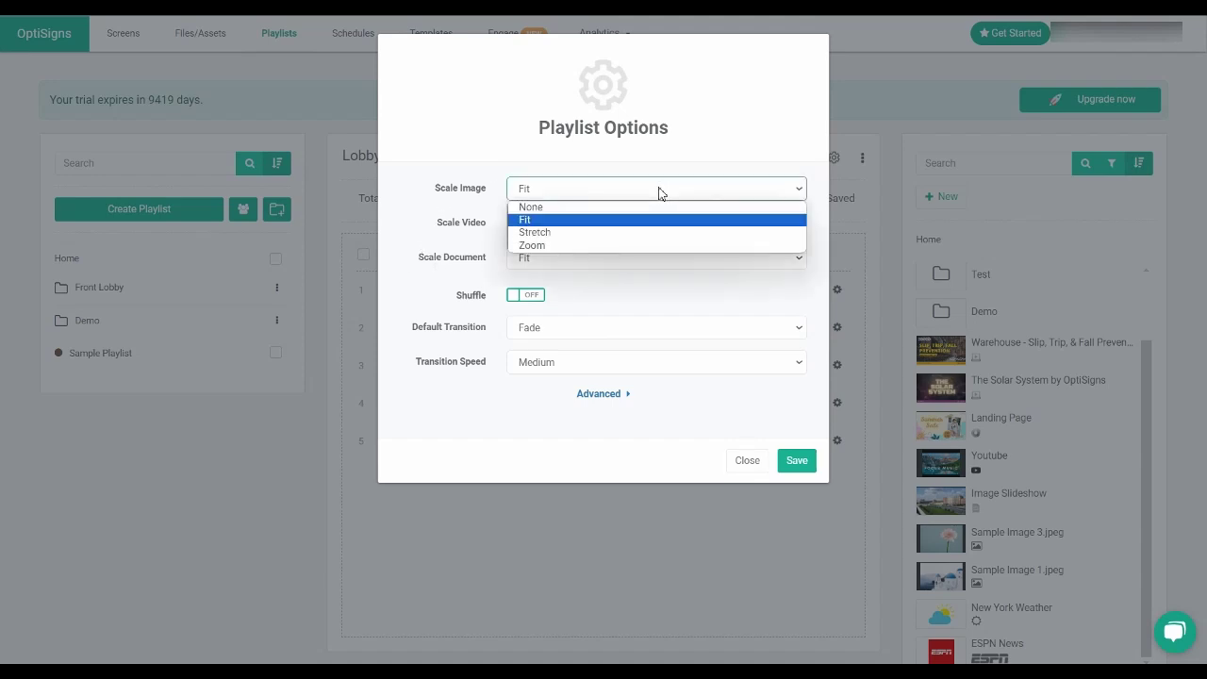
pyautogui.click(661, 194)
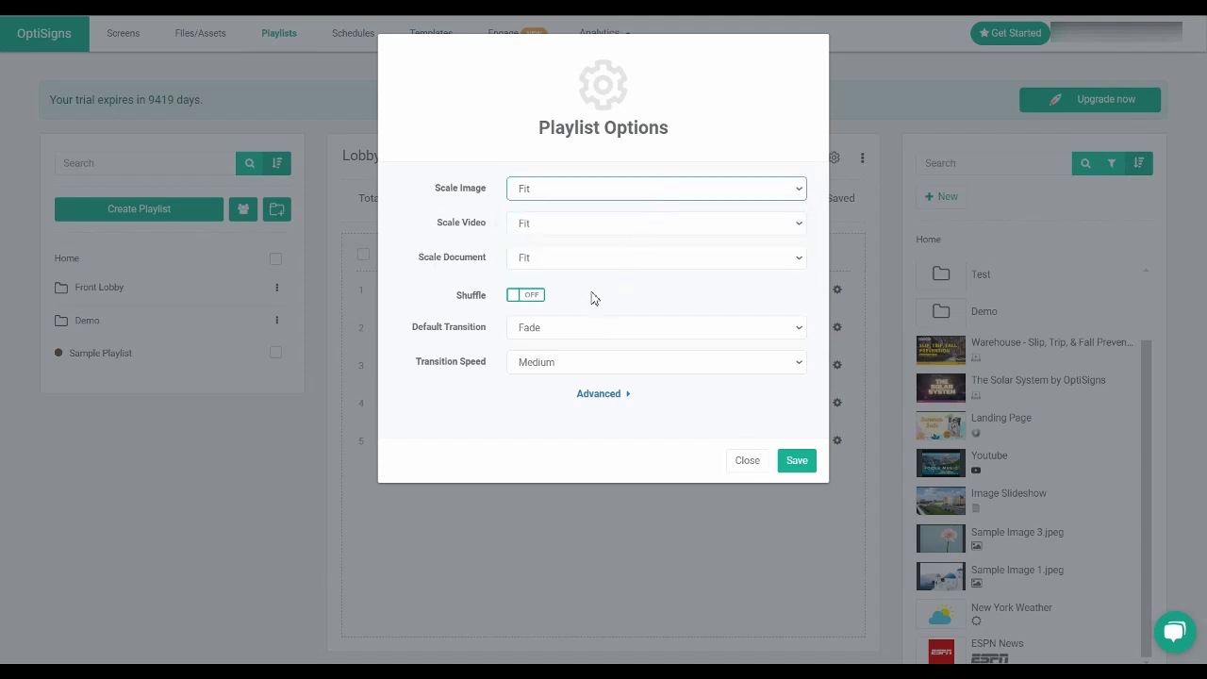
pyautogui.click(539, 298)
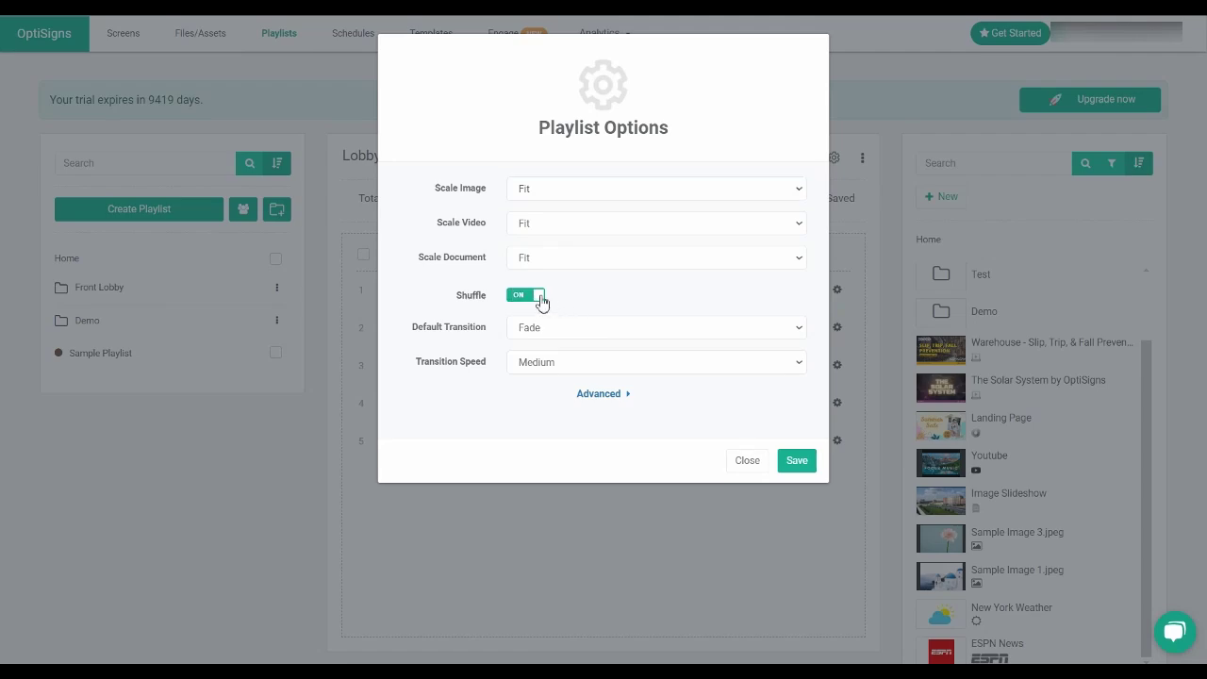
pyautogui.click(542, 302)
pyautogui.click(719, 335)
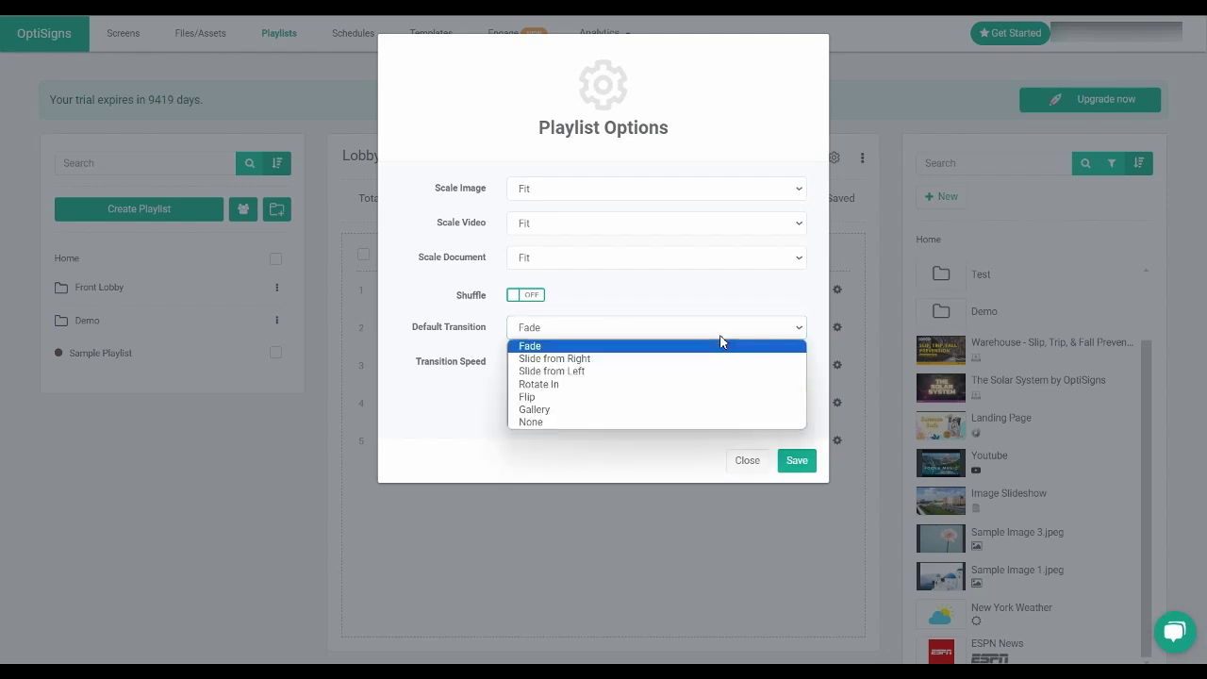
pyautogui.click(714, 335)
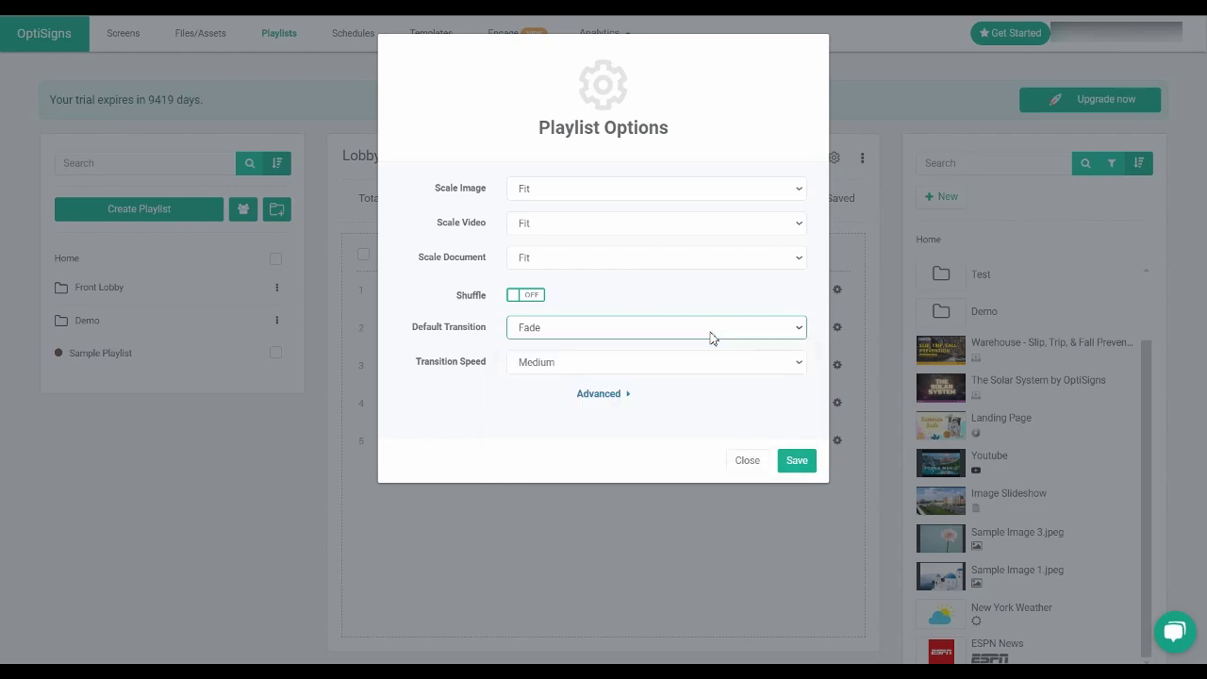
pyautogui.click(705, 365)
pyautogui.click(705, 367)
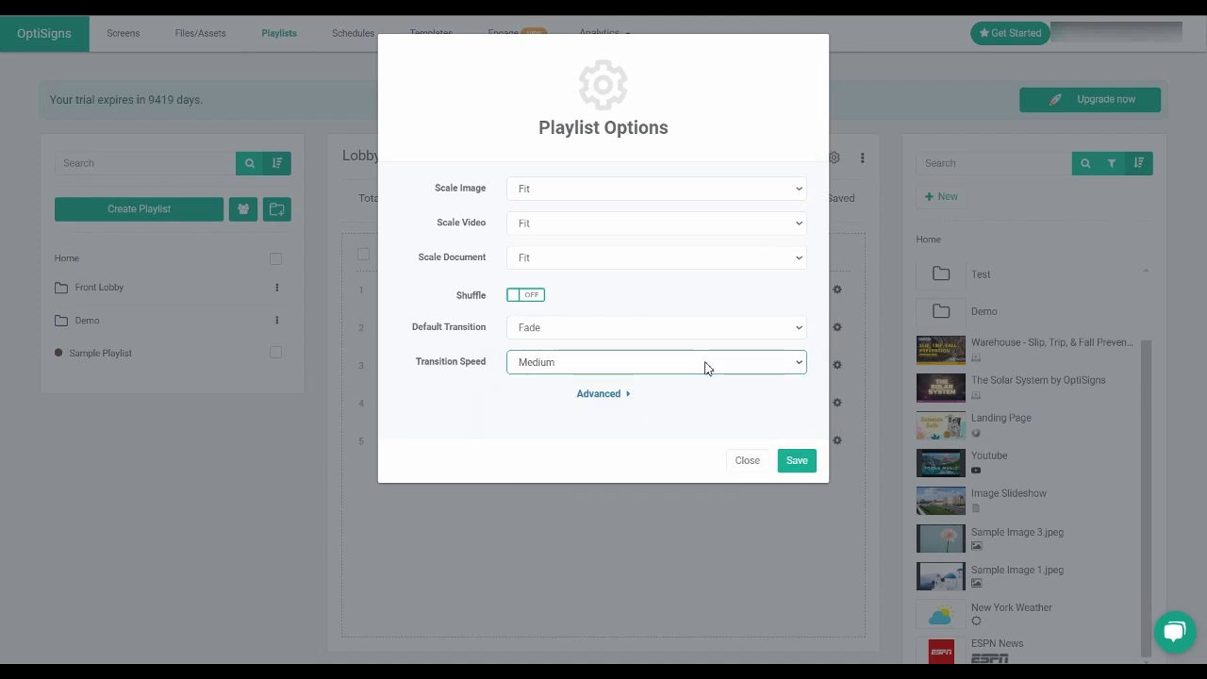
# Reveal advanced settings, keeping background music None, apply to All, tags Use Playlist Default, no schedule.
pyautogui.click(622, 395)
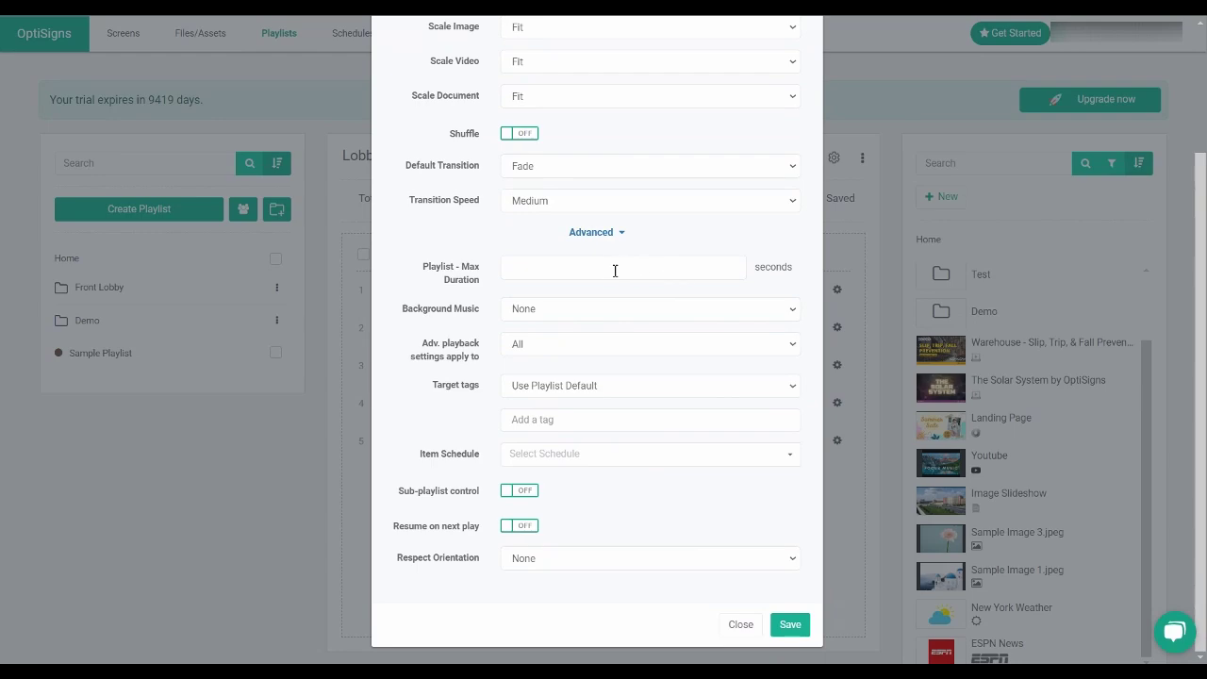
pyautogui.click(607, 310)
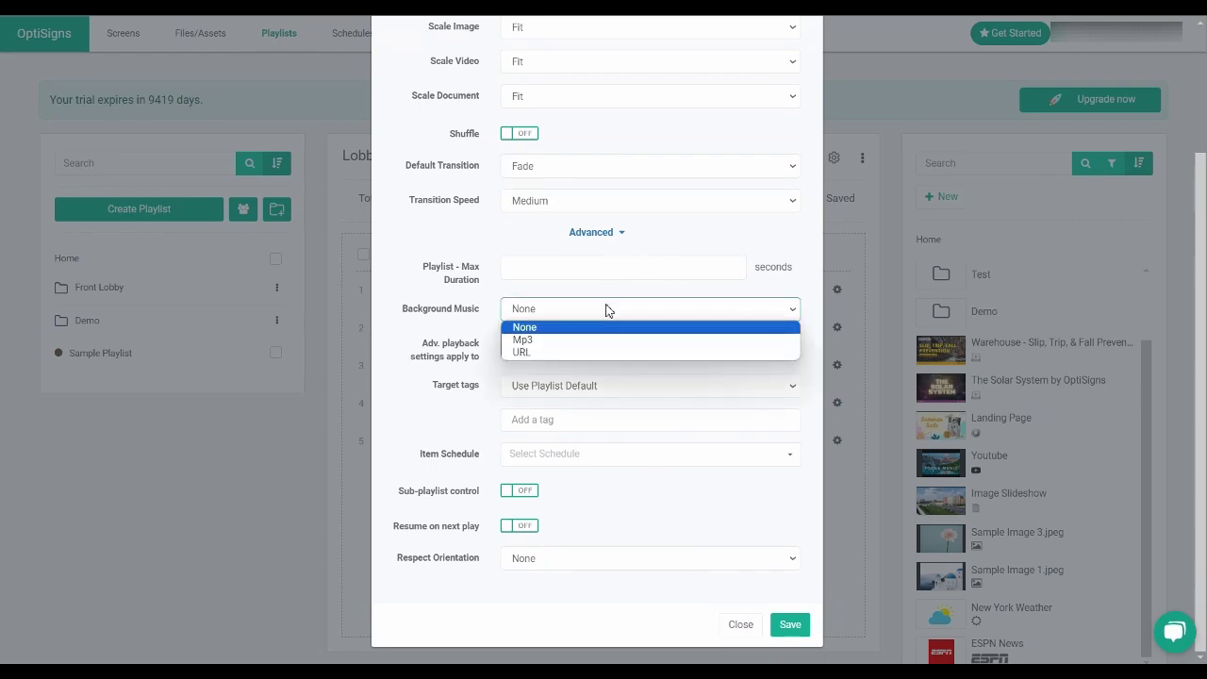
pyautogui.click(610, 322)
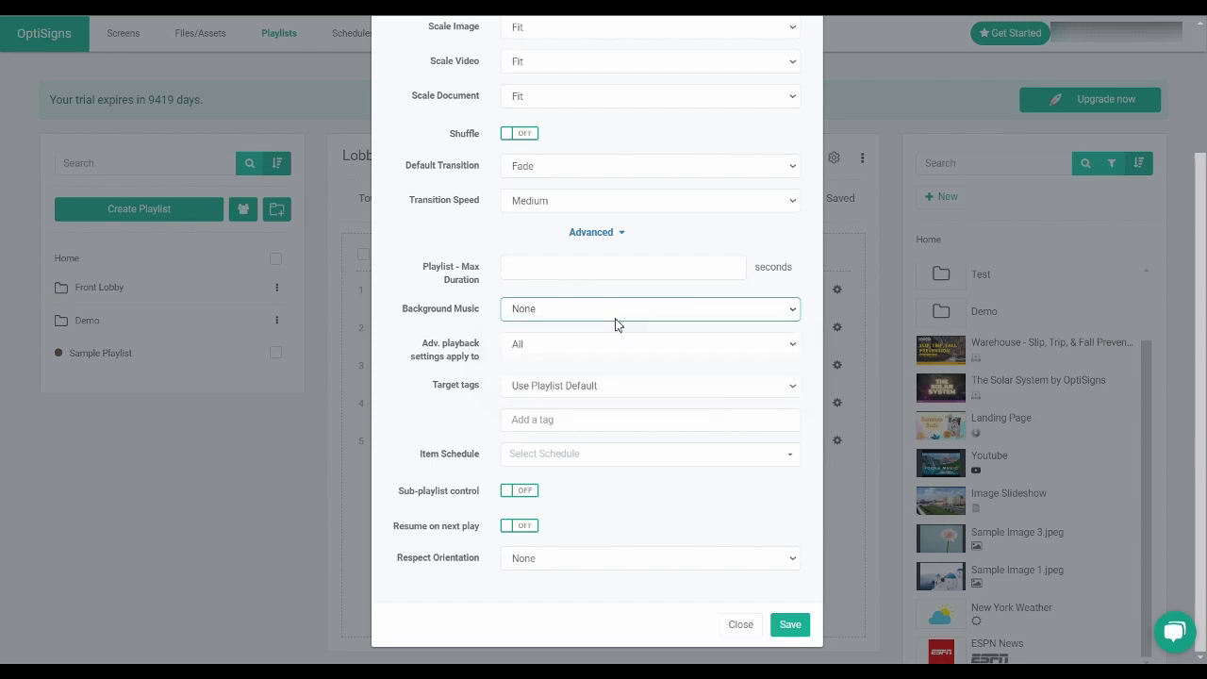
pyautogui.click(619, 343)
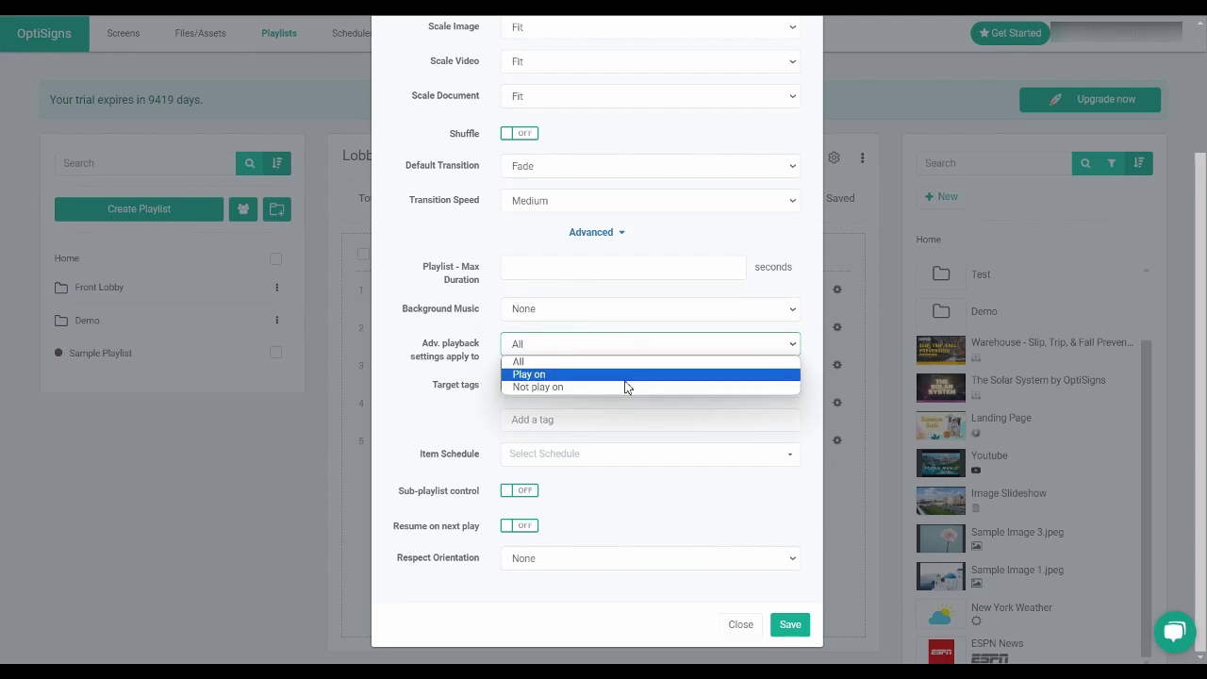
pyautogui.click(623, 348)
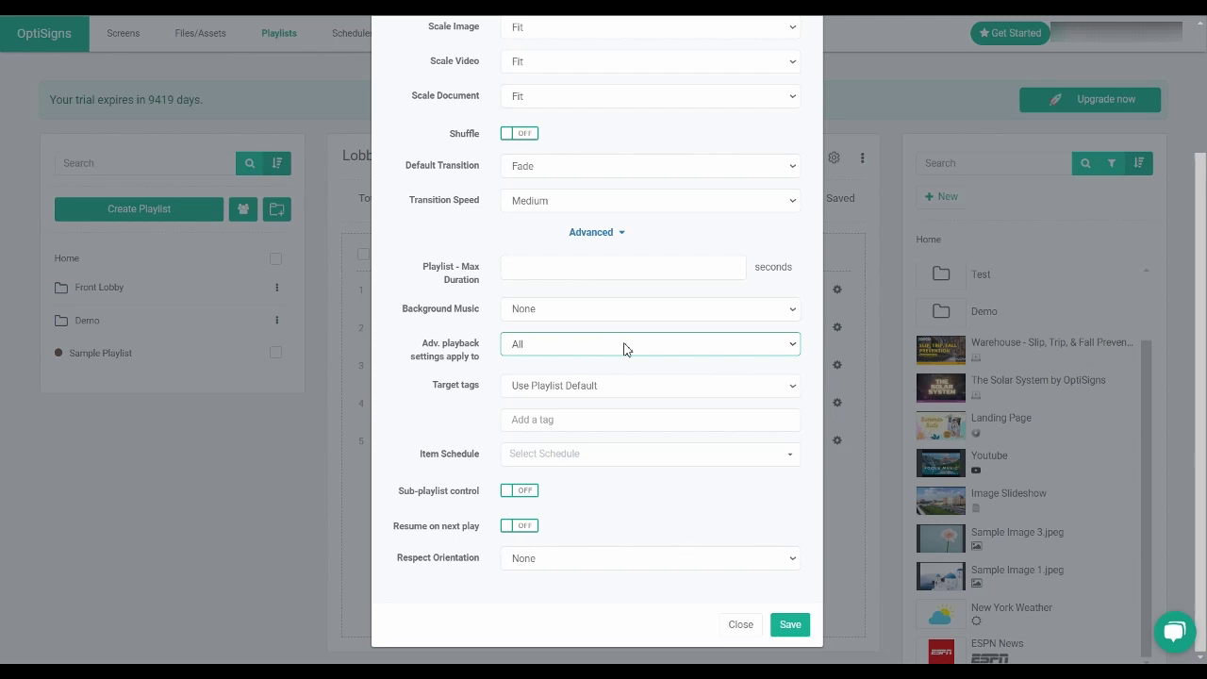
pyautogui.click(603, 387)
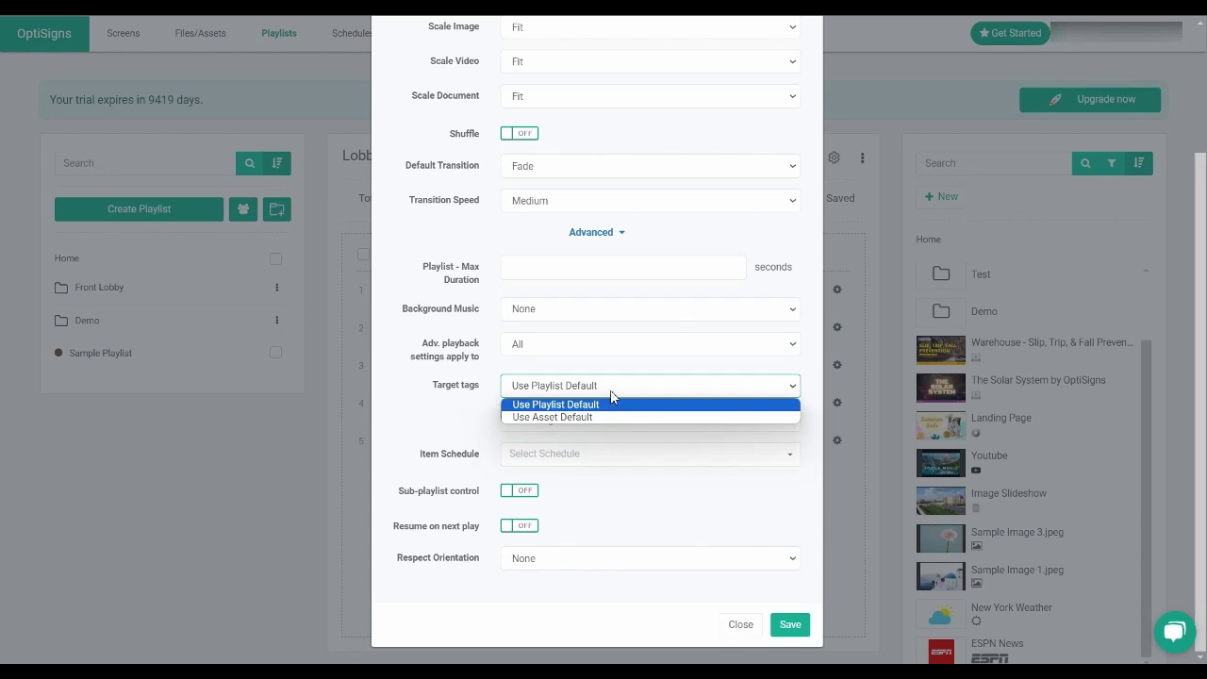
pyautogui.click(611, 391)
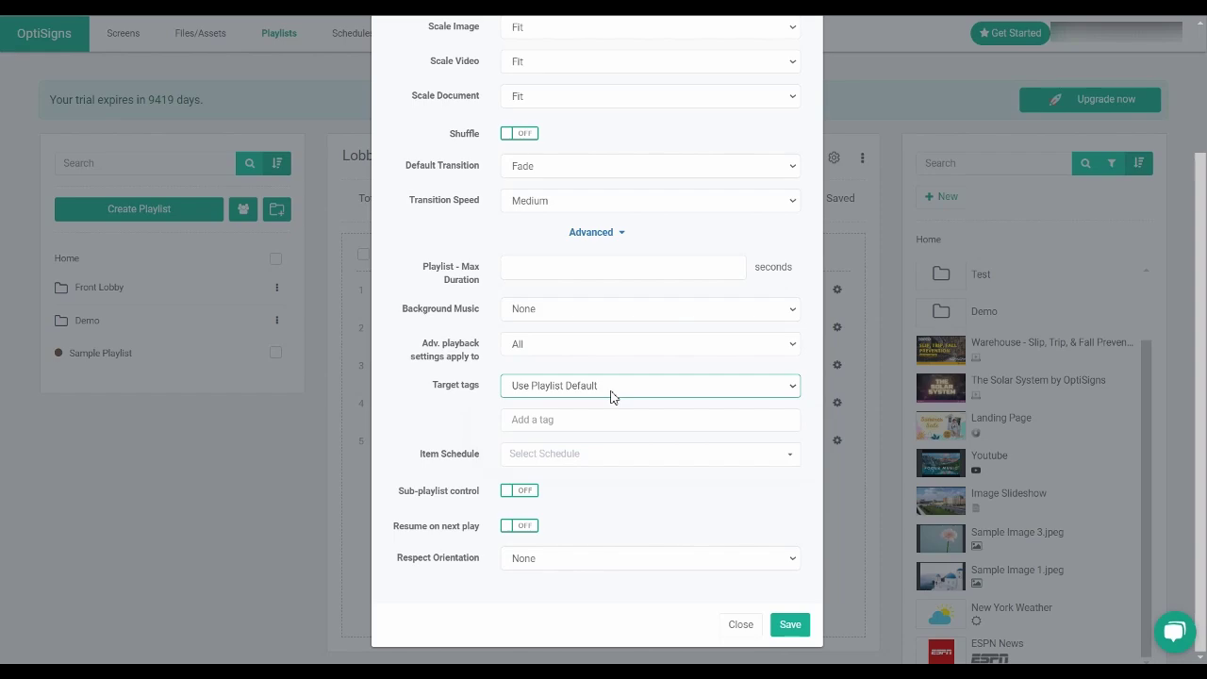
pyautogui.click(602, 463)
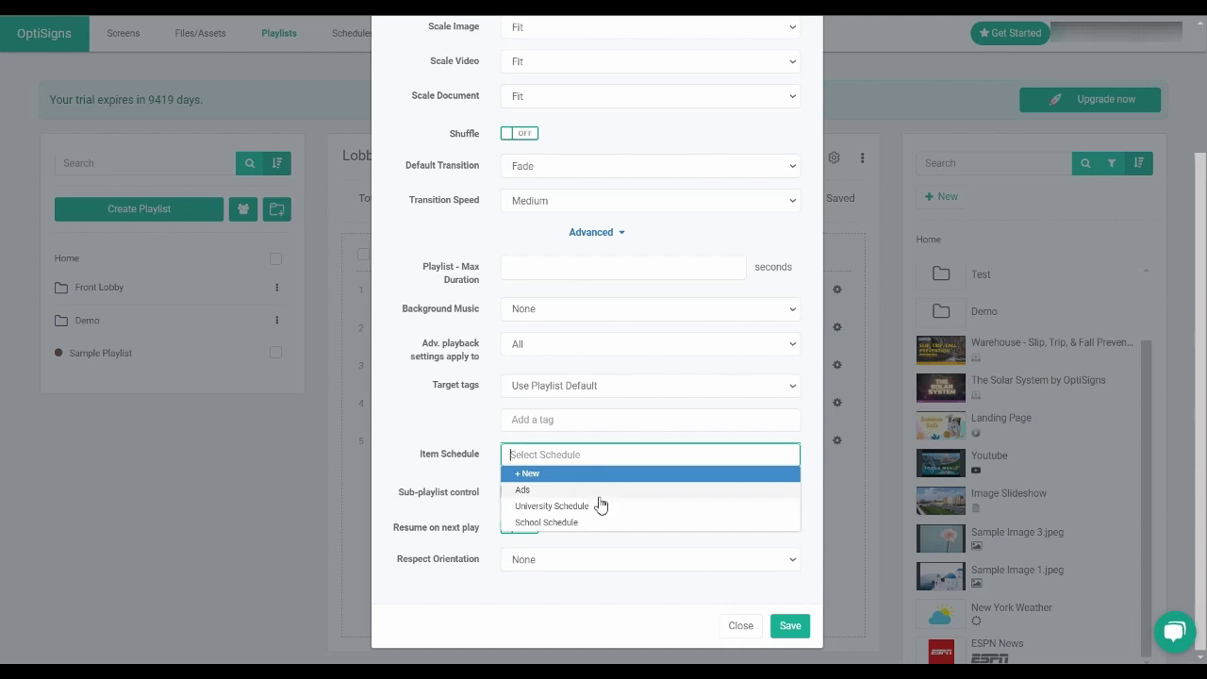
pyautogui.click(601, 536)
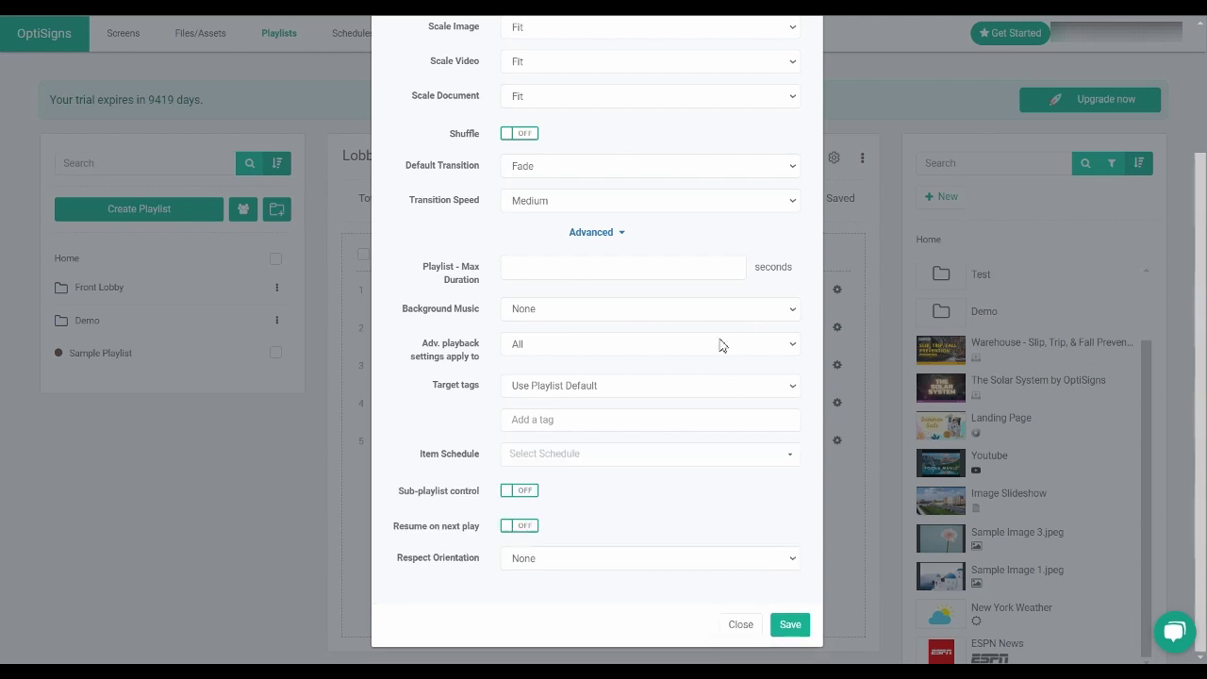
# Enable sub-playlist control rotating 3 items at 10 seconds, turn on resume on next play, and save.
pyautogui.click(526, 494)
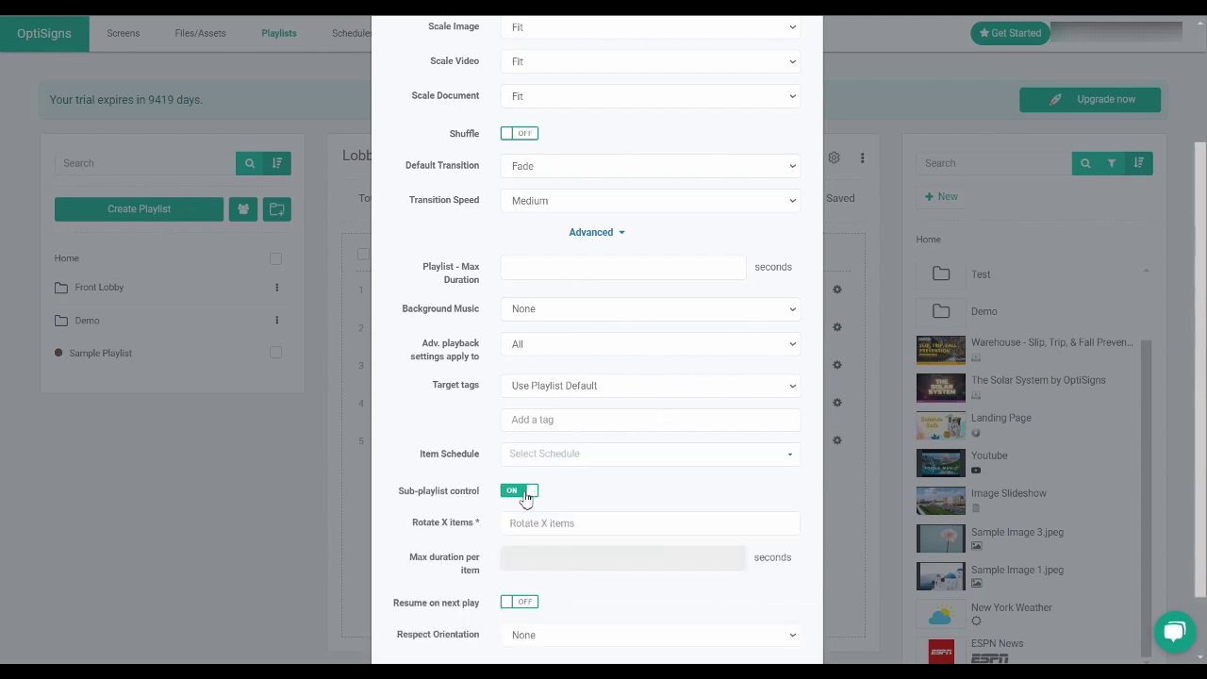
pyautogui.scroll(-1, 527, 496)
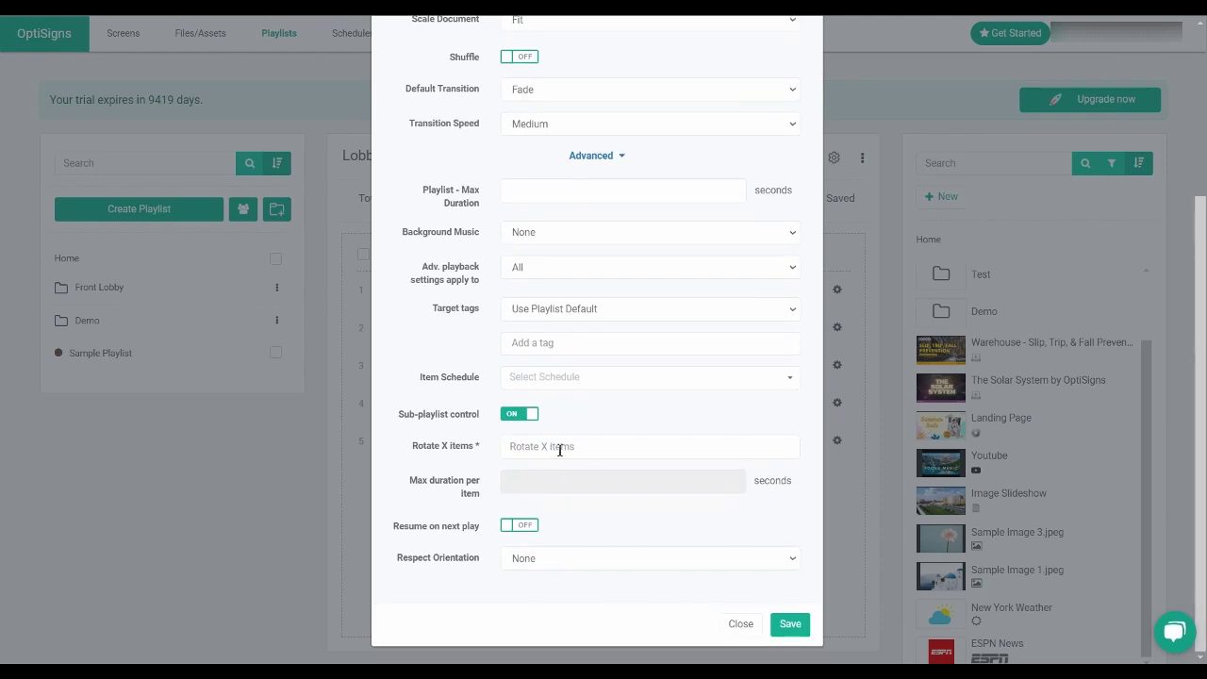
pyautogui.click(559, 450)
pyautogui.write('3')
pyautogui.click(580, 480)
pyautogui.write('10')
pyautogui.click(595, 517)
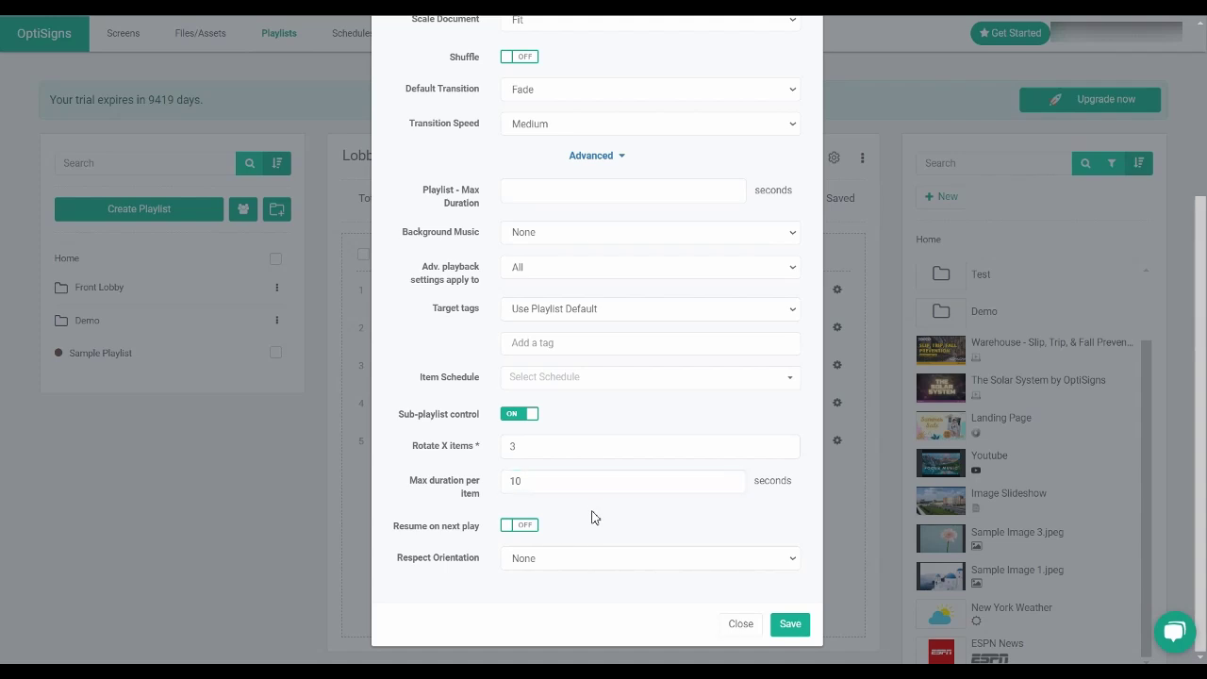
pyautogui.click(530, 529)
pyautogui.click(703, 570)
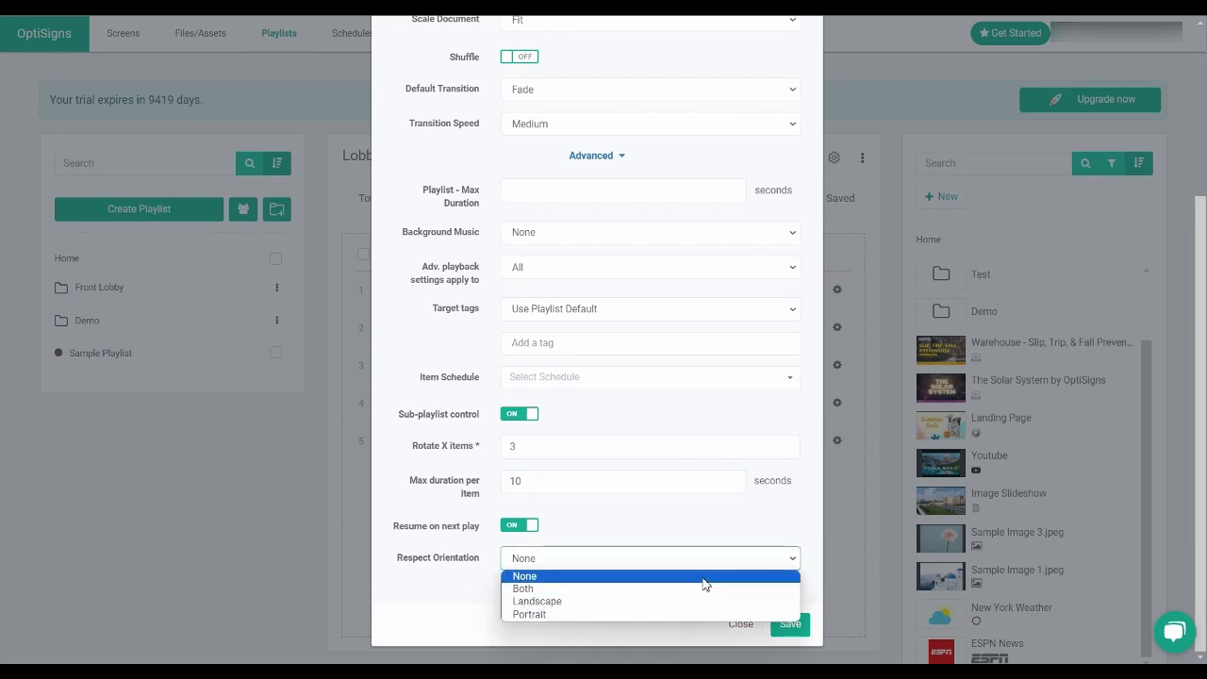
pyautogui.click(703, 580)
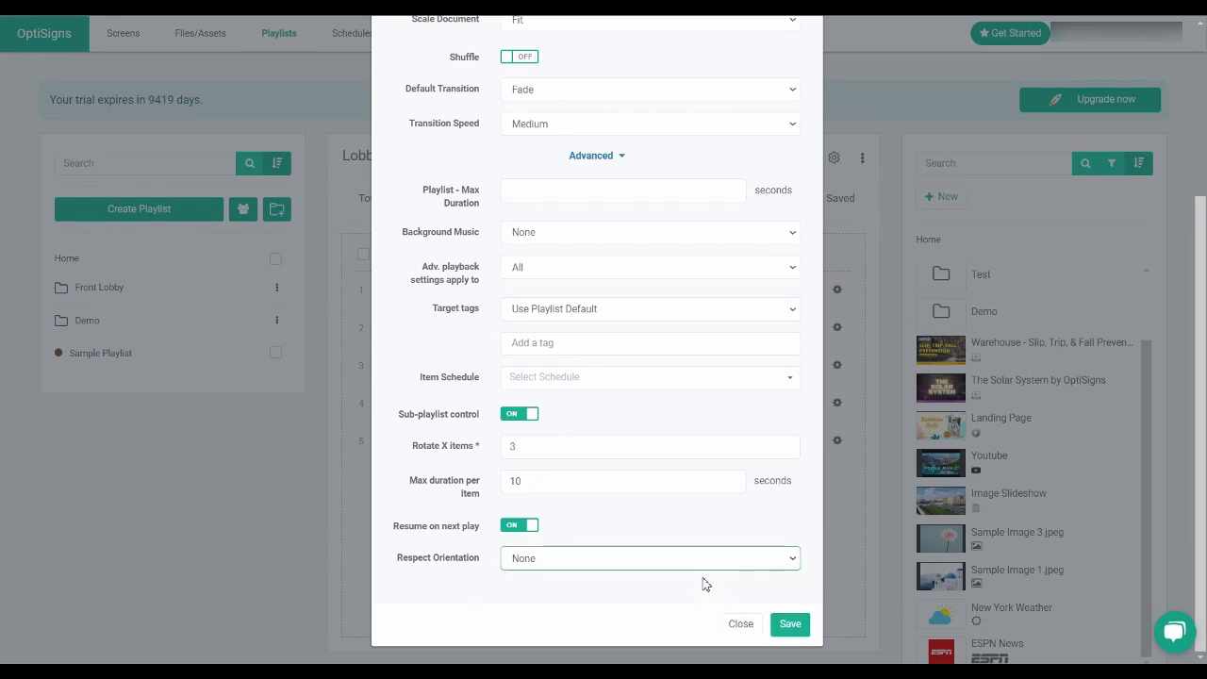
pyautogui.click(789, 625)
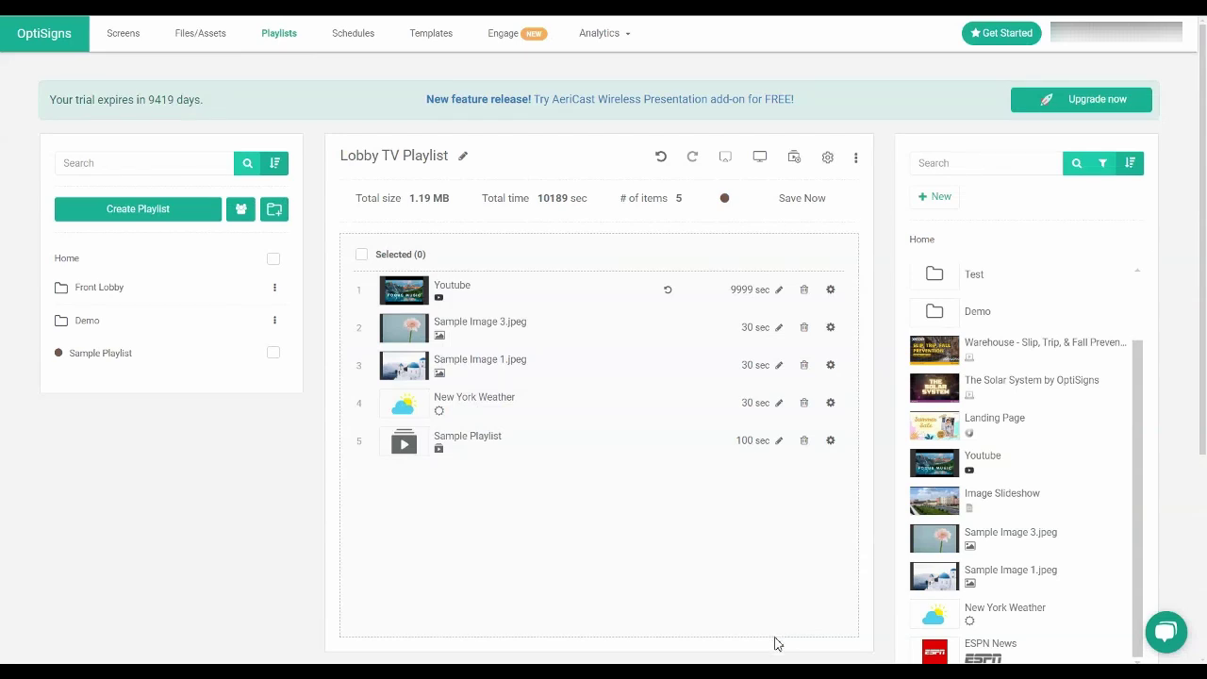
# Check the playlist's share link and which screens use it.
pyautogui.click(857, 162)
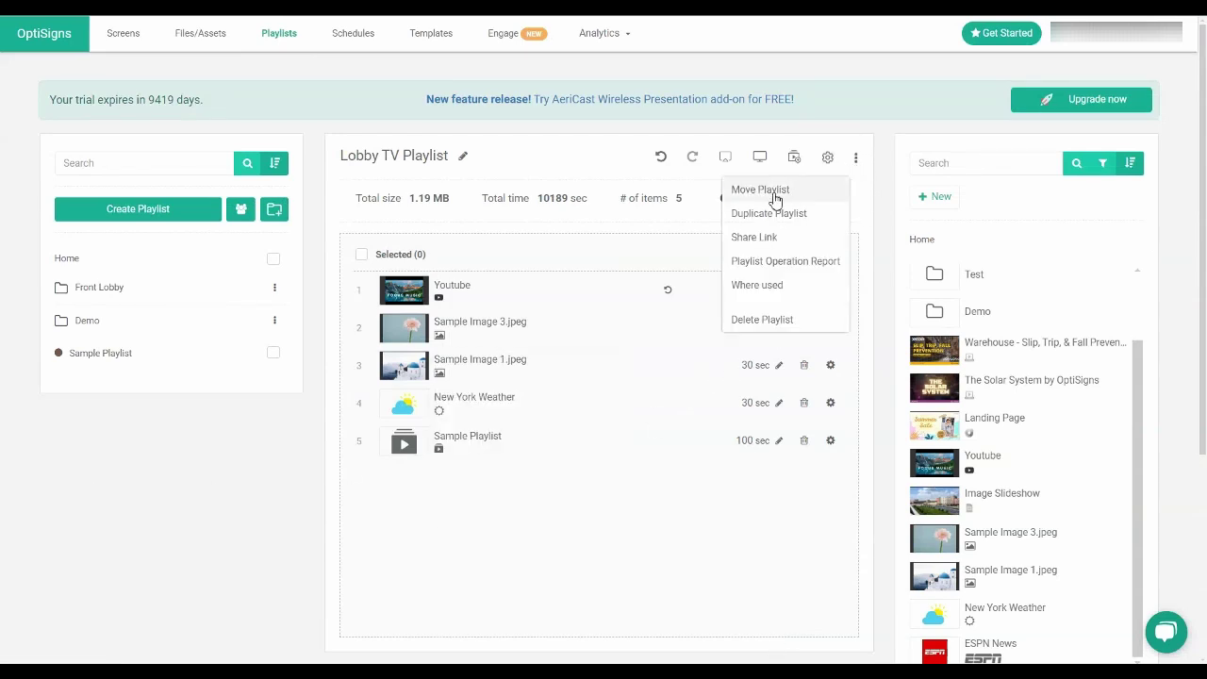
pyautogui.click(782, 236)
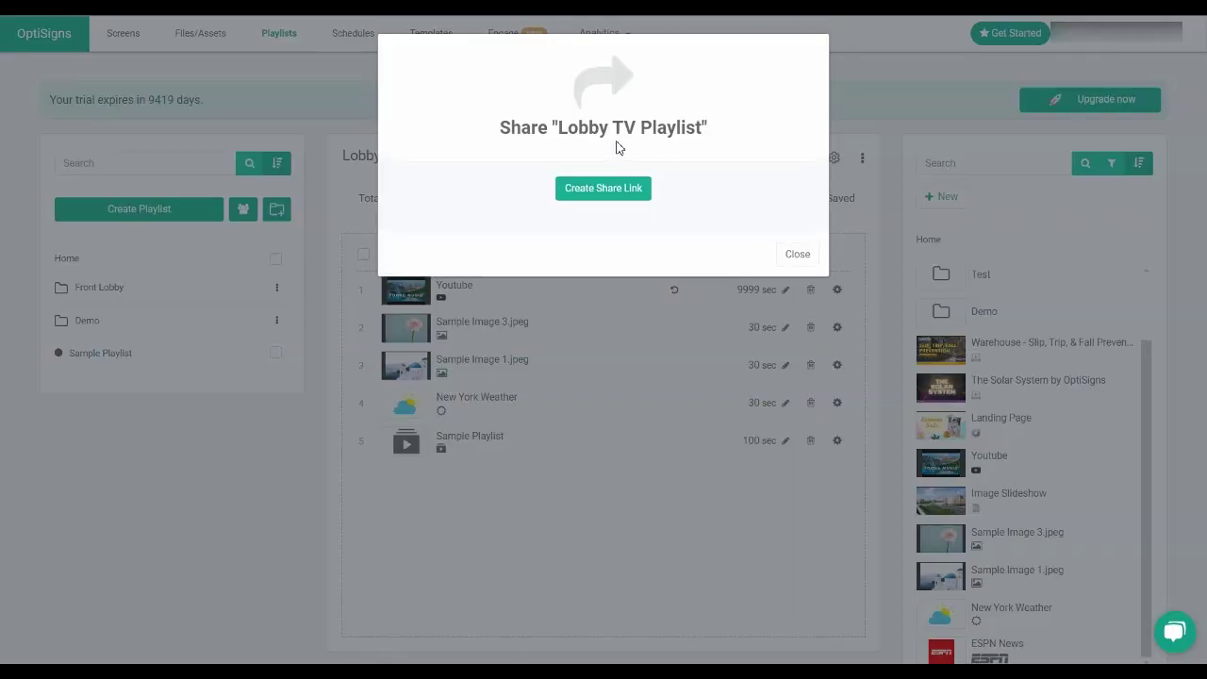
pyautogui.click(784, 254)
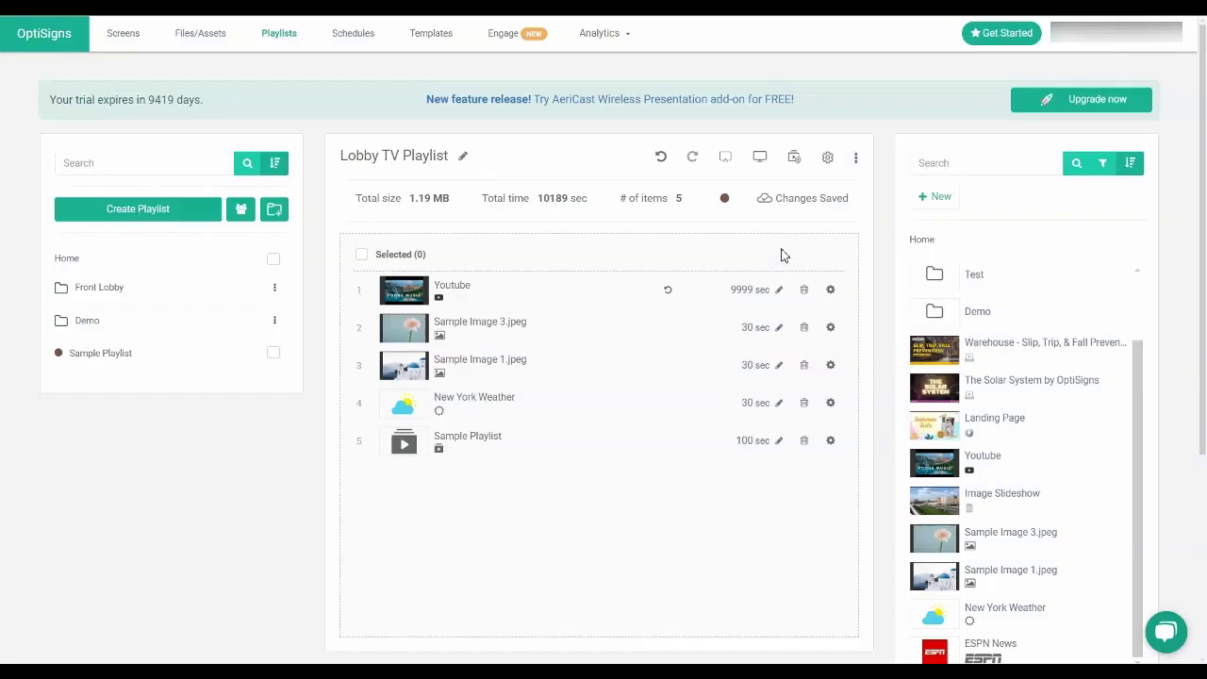
pyautogui.click(856, 162)
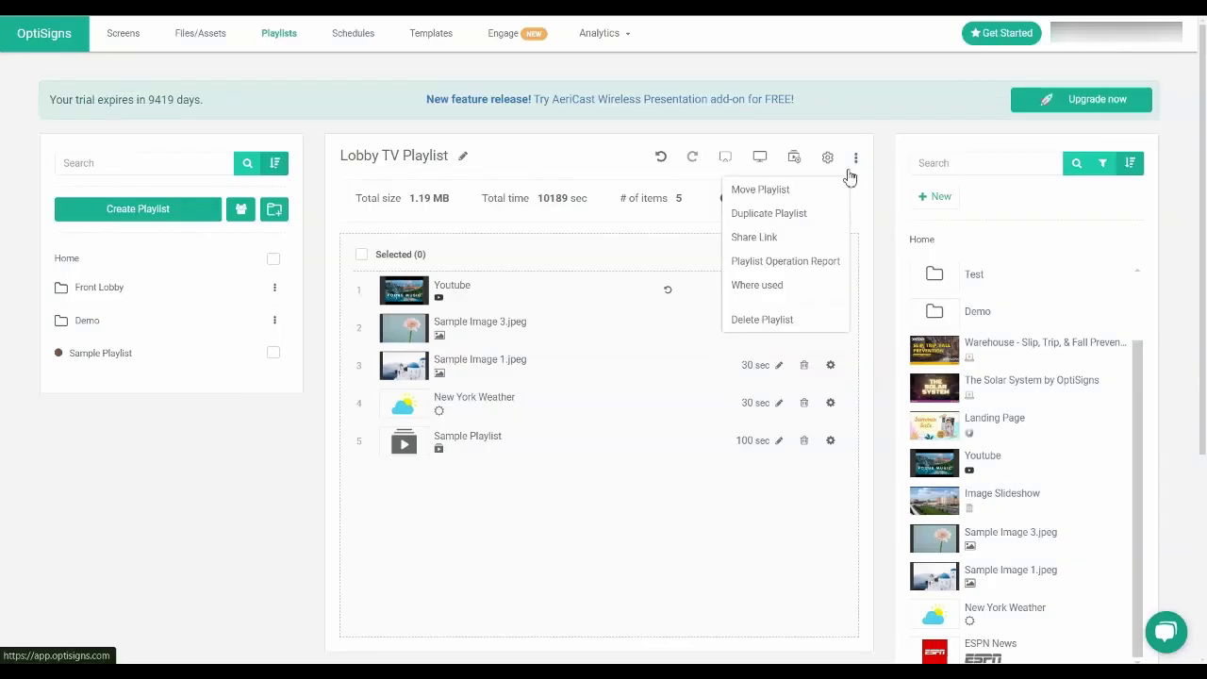
pyautogui.click(773, 283)
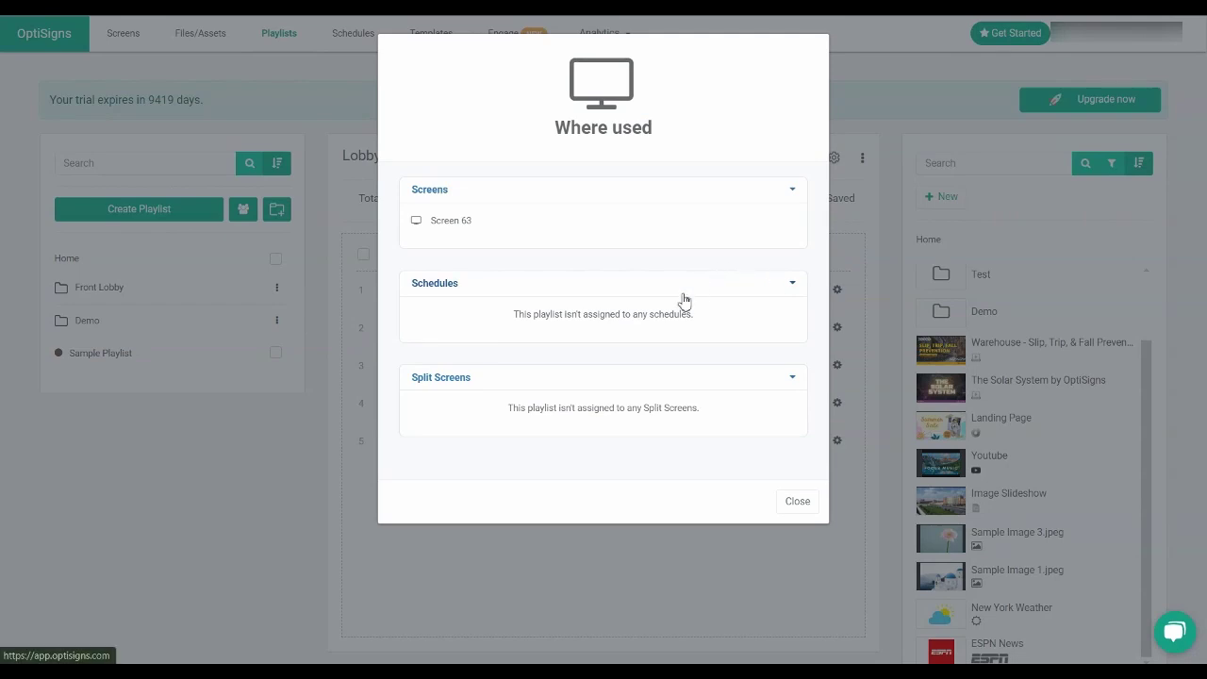
pyautogui.click(799, 507)
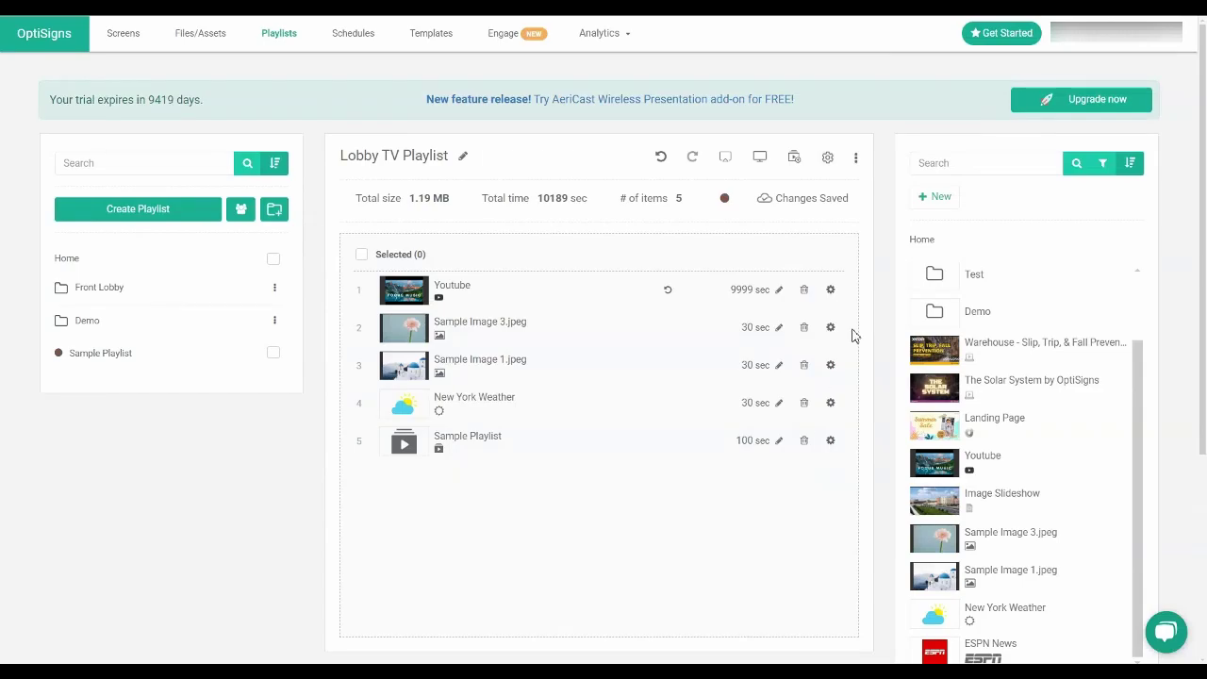
# Delete the Lobby TV Playlist and confirm the deletion.
pyautogui.click(856, 158)
pyautogui.click(787, 321)
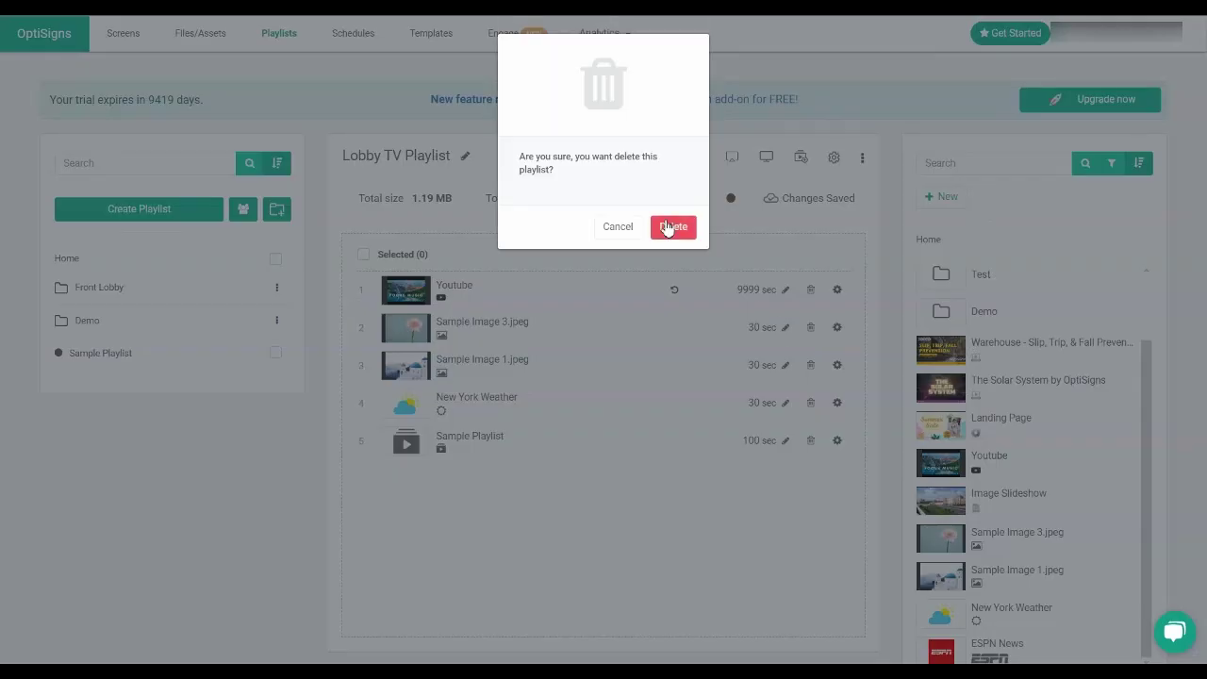
pyautogui.click(669, 227)
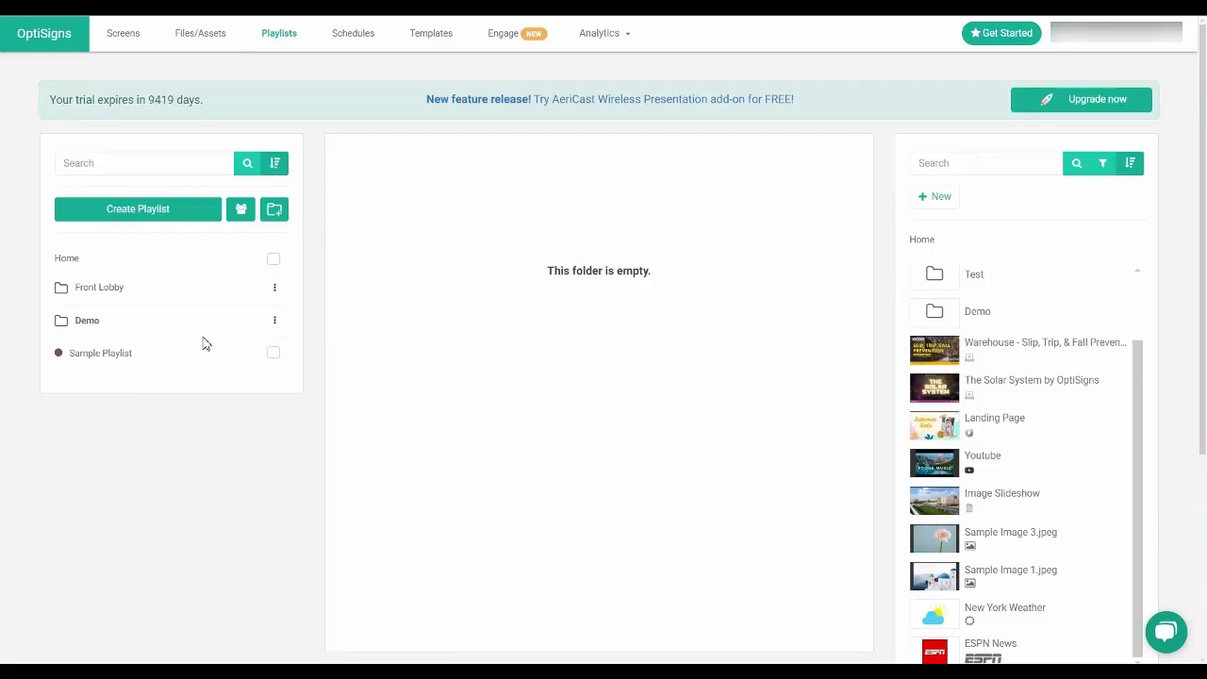
# Open Screen 63's edit settings from the Demo folder on the Screens page.
pyautogui.click(151, 357)
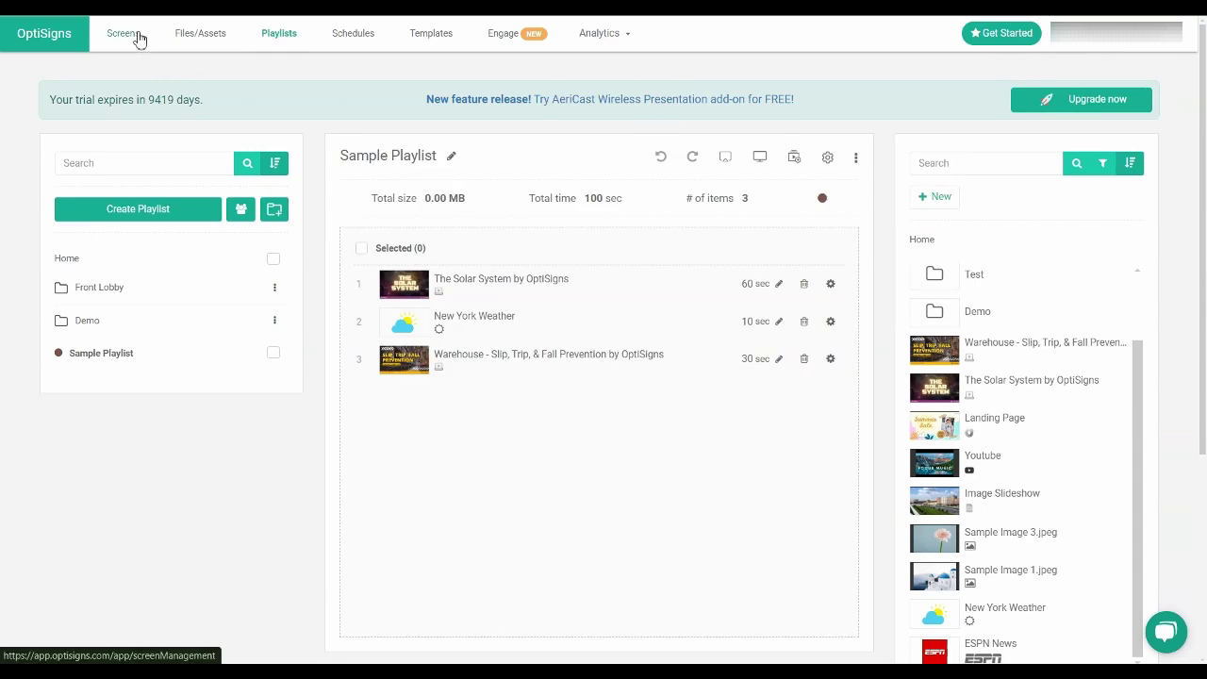
pyautogui.click(132, 34)
pyautogui.click(217, 337)
pyautogui.click(369, 238)
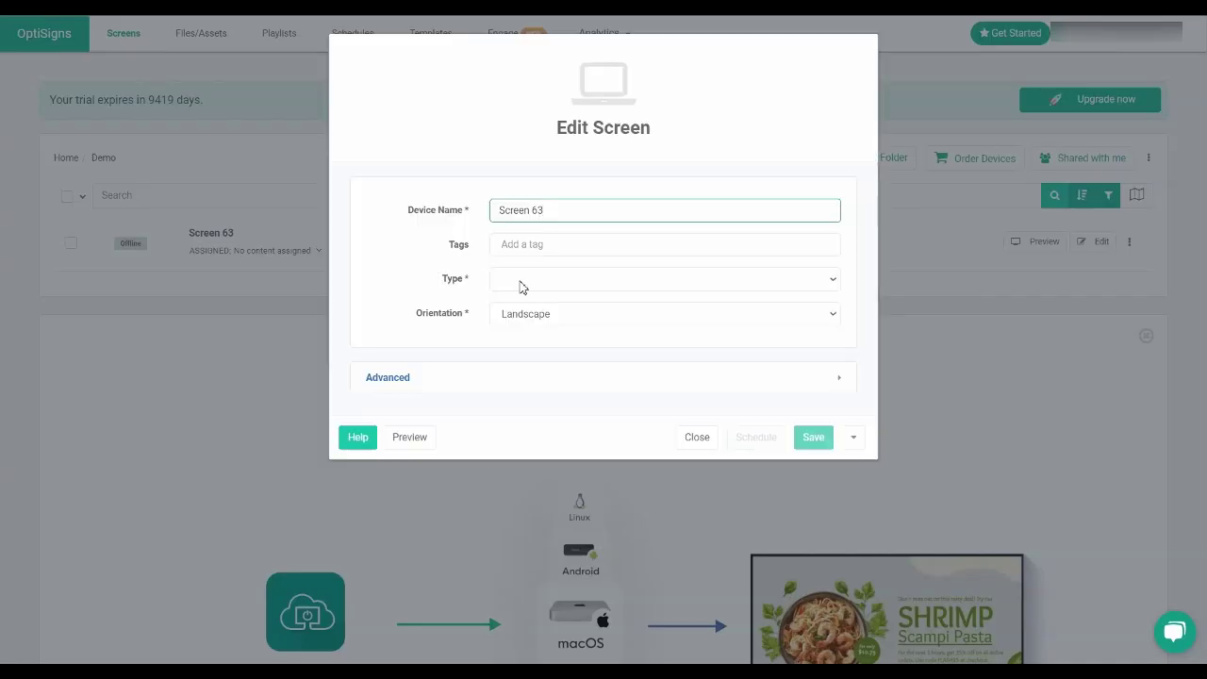
# Set Screen 63's type to Playlist with Sample Playlist selected, and save.
pyautogui.click(522, 279)
pyautogui.click(523, 320)
pyautogui.click(520, 313)
pyautogui.click(535, 334)
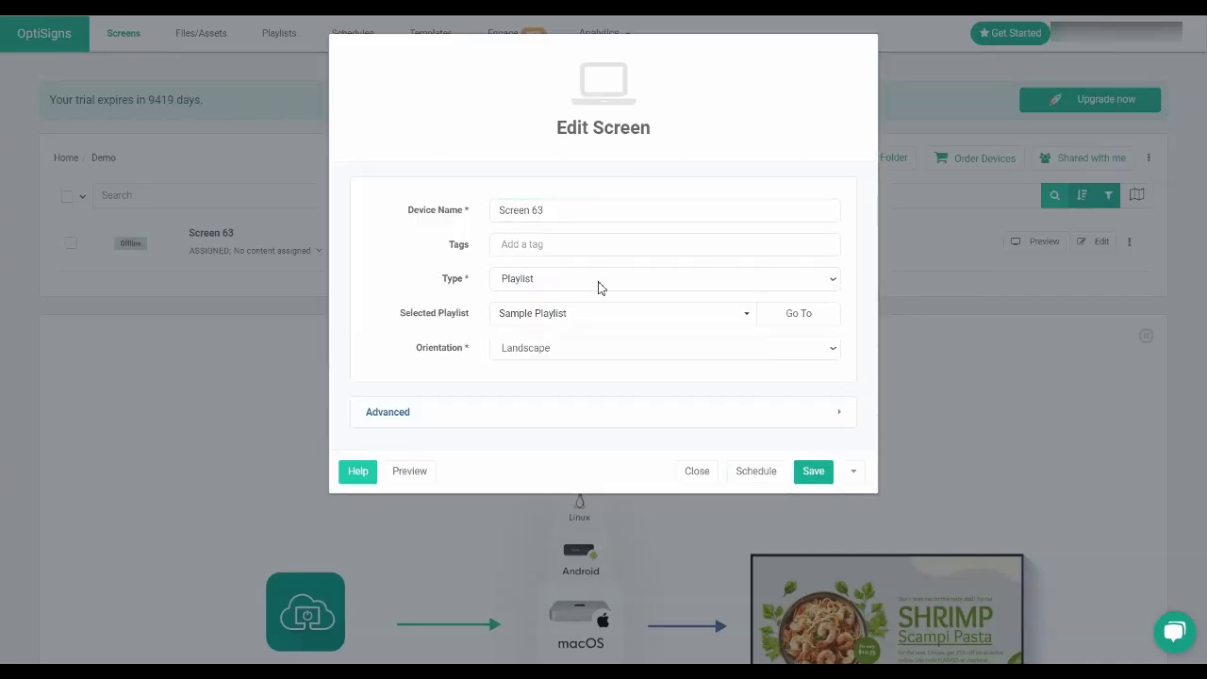
pyautogui.click(813, 475)
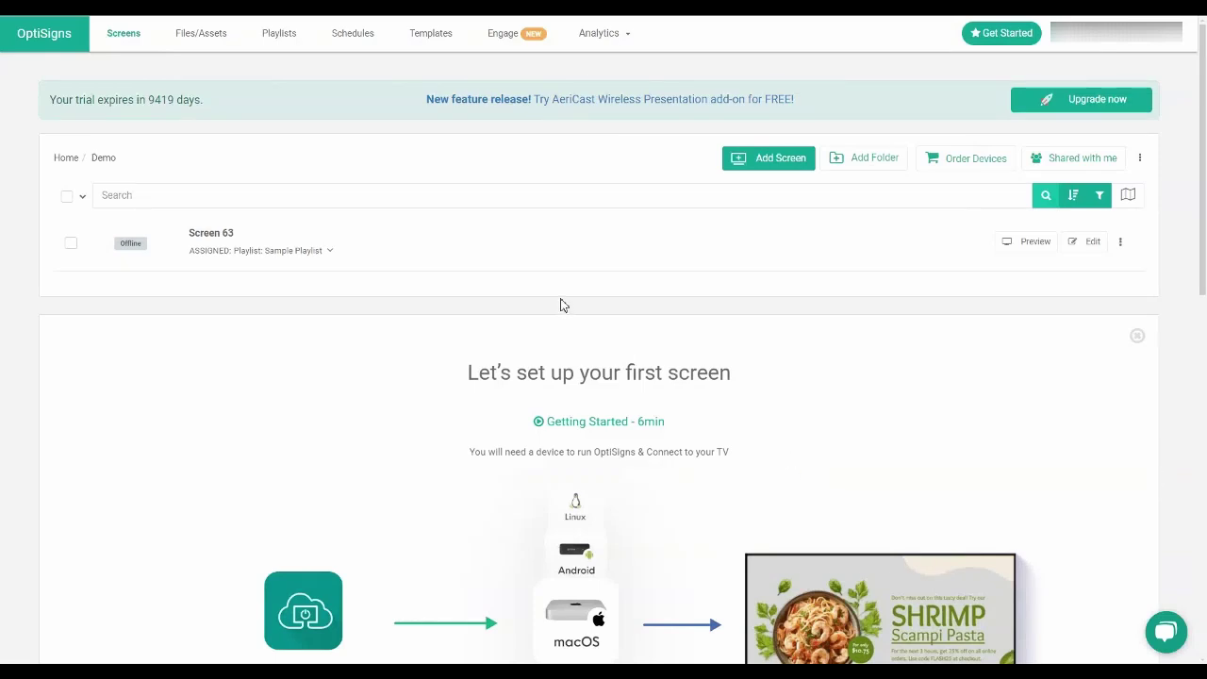